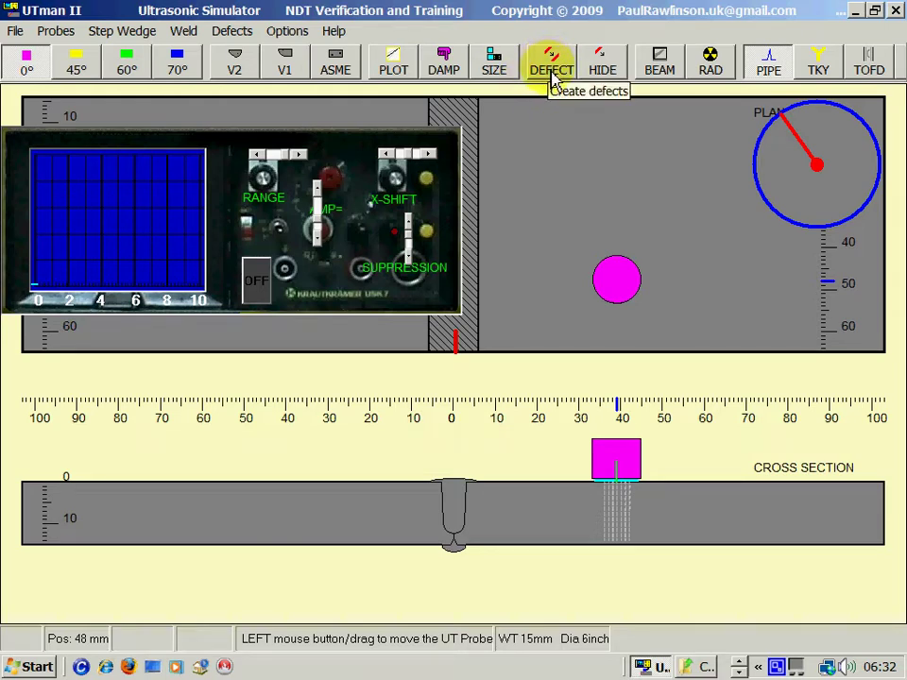
# Enter defect-drawing mode from the DEFECT toolbar button to show its five-step instructions
pyautogui.click(552, 68)
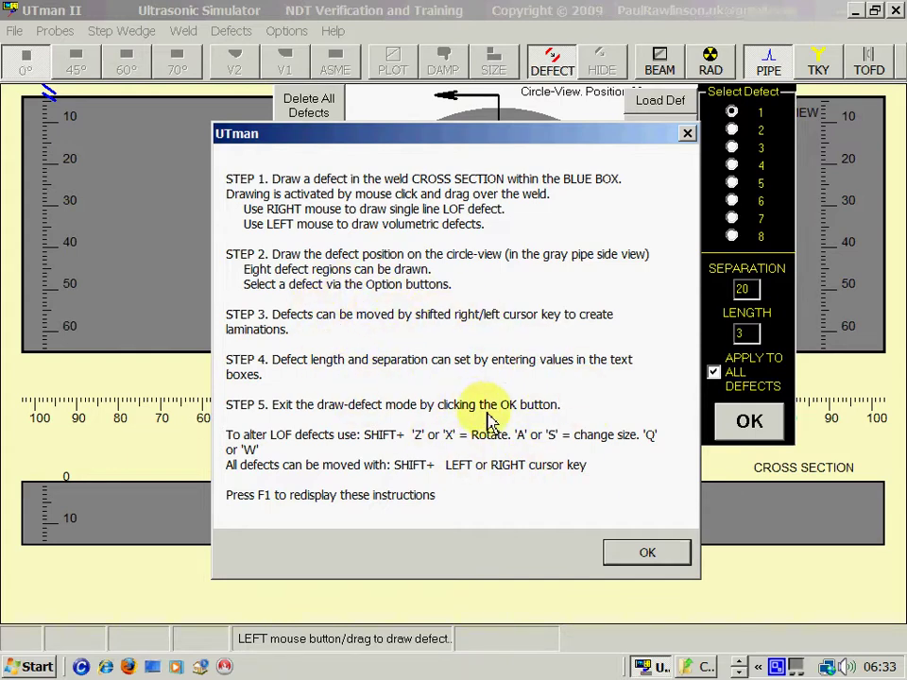
# Dismiss the instructions, delete all existing defects, and select defect slot 2
pyautogui.click(643, 555)
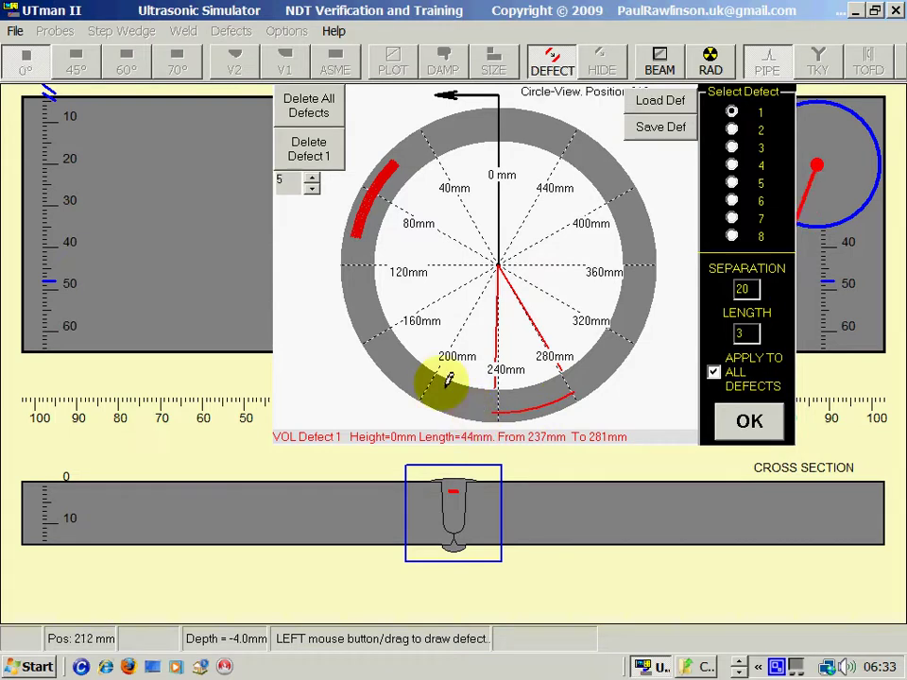
pyautogui.click(314, 113)
pyautogui.click(442, 397)
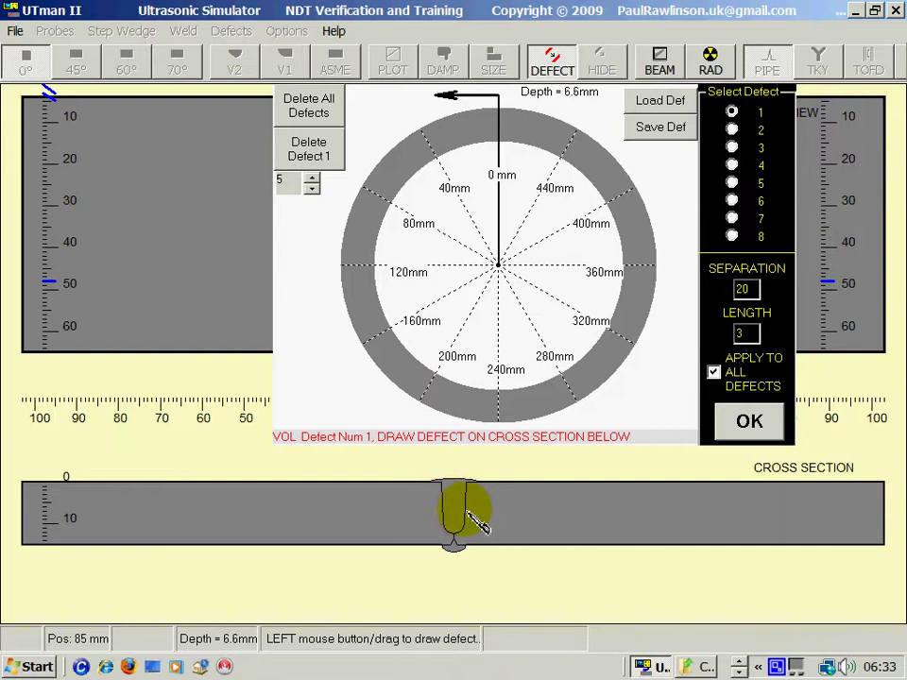
pyautogui.click(732, 129)
# Select defect slot 4 and draw the first defect shape in the weld cross section
pyautogui.click(732, 148)
pyautogui.click(732, 166)
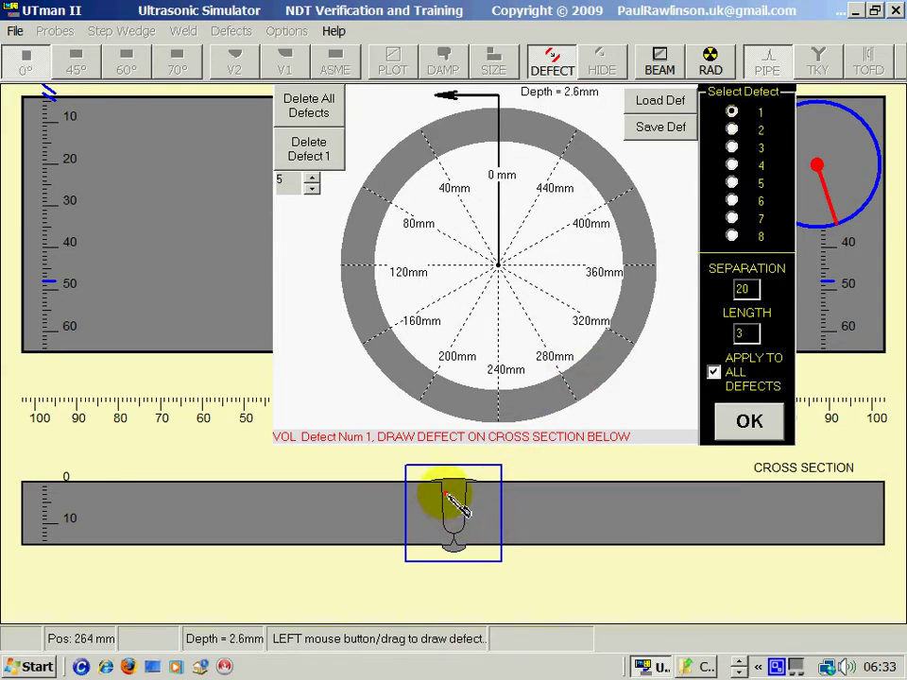
pyautogui.moveTo(448, 494)
pyautogui.mouseDown()
pyautogui.moveTo(452, 534)
pyautogui.moveTo(462, 538)
pyautogui.moveTo(478, 530)
pyautogui.moveTo(462, 497)
pyautogui.moveTo(473, 512)
pyautogui.moveTo(466, 527)
pyautogui.moveTo(491, 508)
pyautogui.moveTo(495, 532)
pyautogui.moveTo(501, 508)
pyautogui.moveTo(510, 510)
pyautogui.mouseUp()
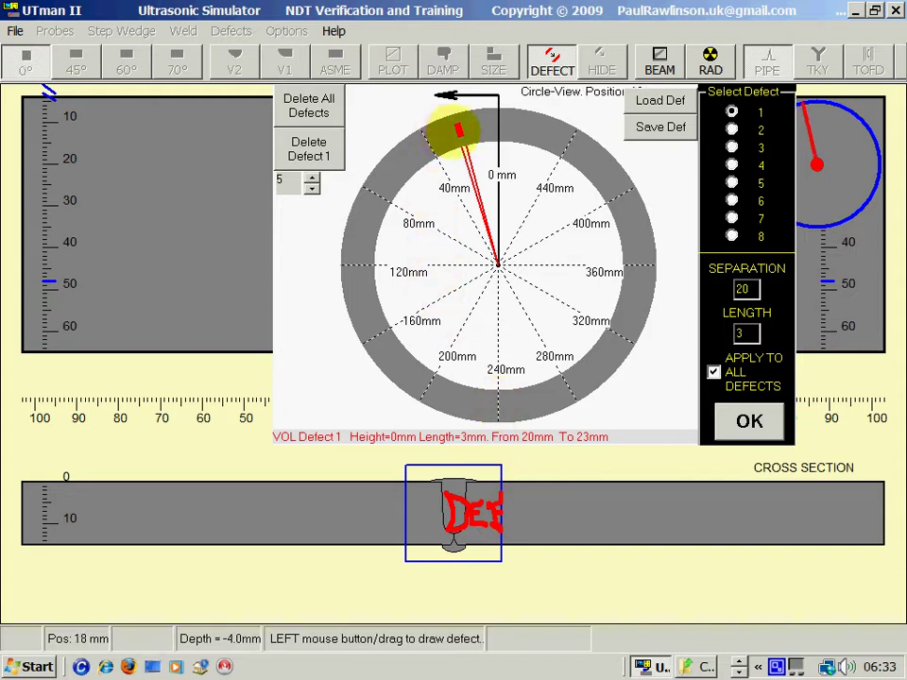
# Place the defect arc around the pipe from 28 to 58 mm, with length set to 30 mm
pyautogui.moveTo(450, 133); pyautogui.dragTo(352, 298)
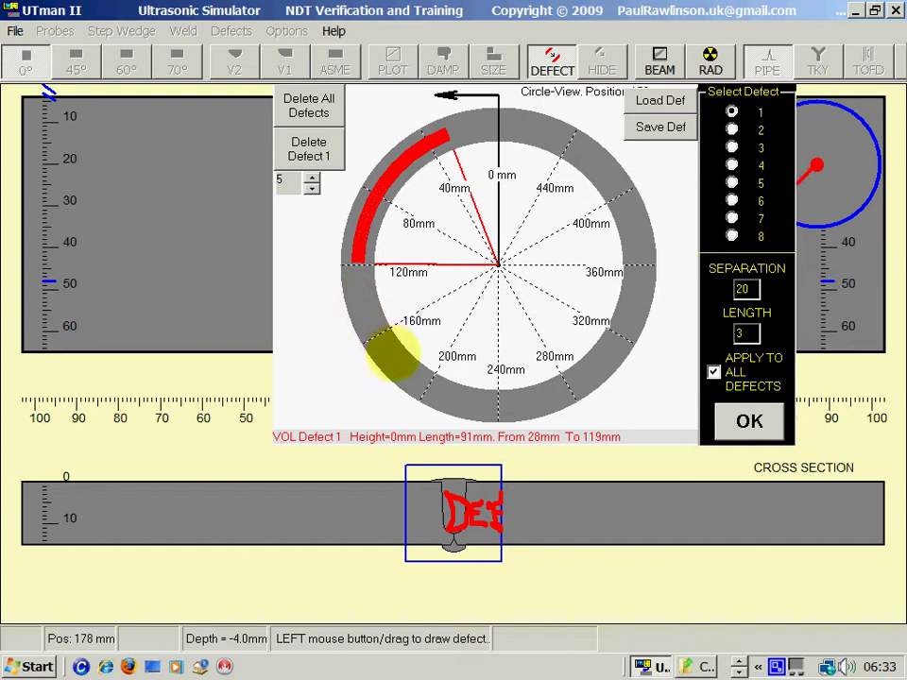
pyautogui.moveTo(391, 356)
pyautogui.mouseDown()
pyautogui.moveTo(415, 379)
pyautogui.moveTo(527, 404)
pyautogui.mouseUp()
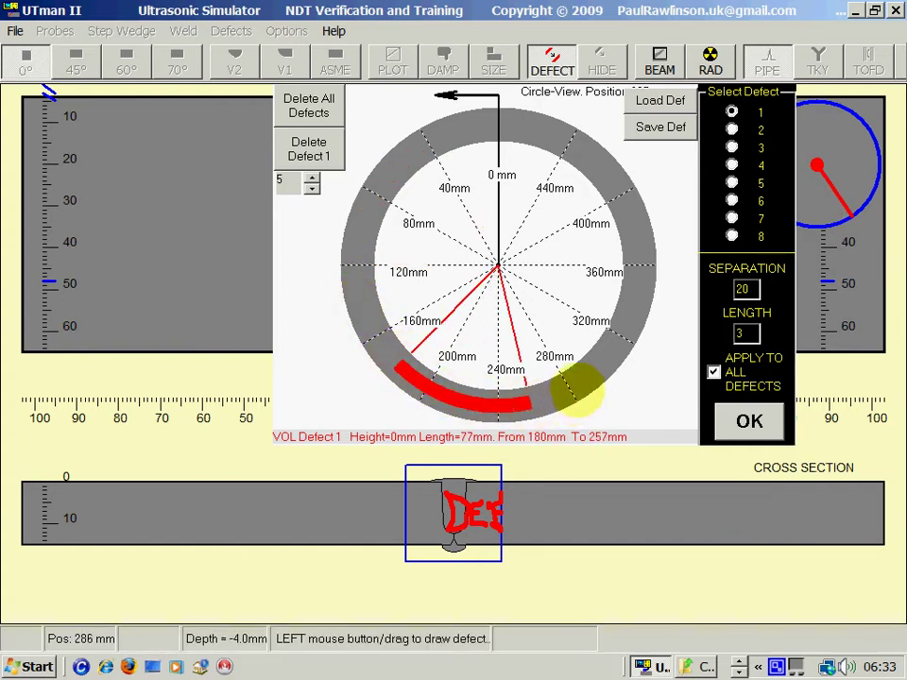
pyautogui.moveTo(578, 388); pyautogui.dragTo(635, 295)
pyautogui.moveTo(421, 156); pyautogui.dragTo(370, 196)
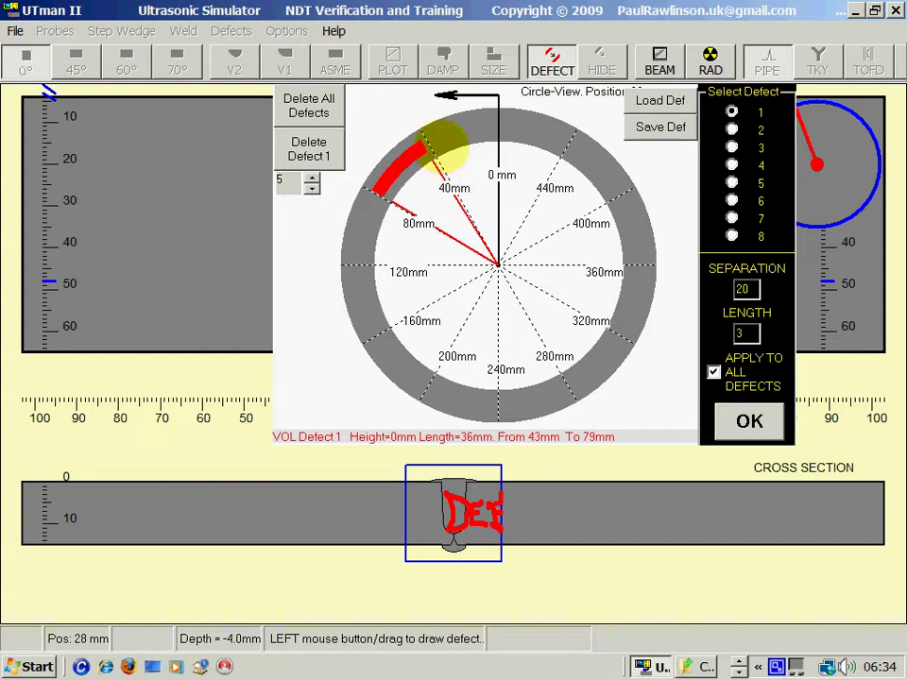
pyautogui.moveTo(445, 141)
pyautogui.mouseDown()
pyautogui.moveTo(416, 145)
pyautogui.moveTo(374, 203)
pyautogui.moveTo(360, 239)
pyautogui.moveTo(371, 253)
pyautogui.mouseUp()
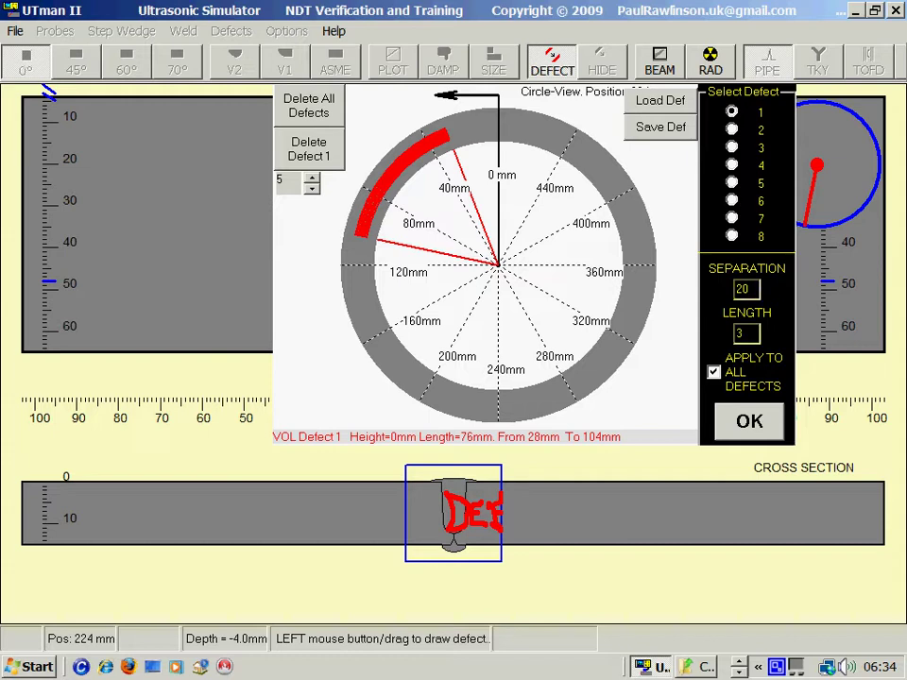
pyautogui.write('0')
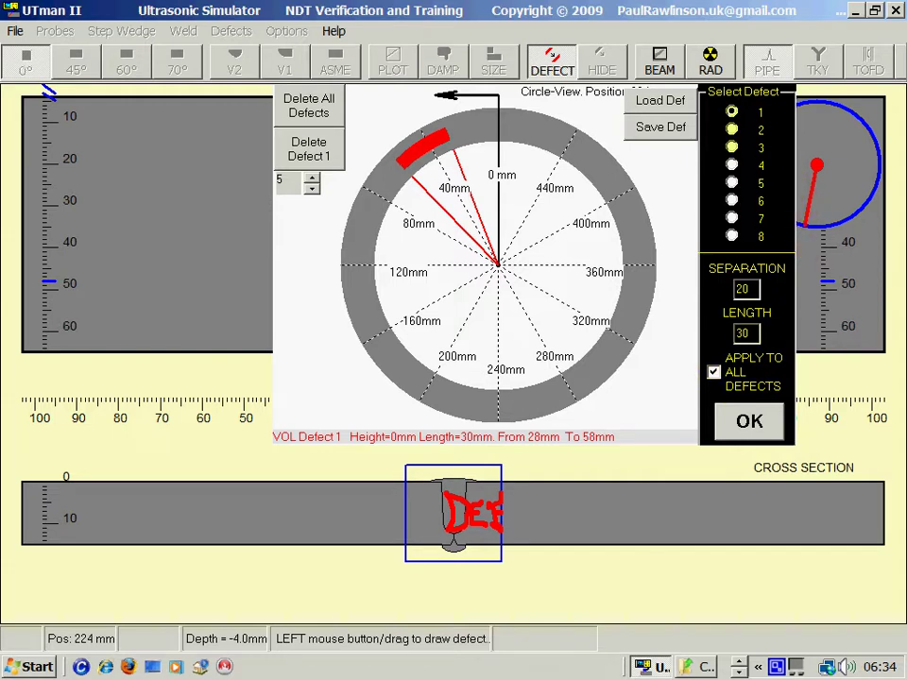
# Draw a trial second defect as a cross in the weld, move it around the pipe, then delete it
pyautogui.click(731, 129)
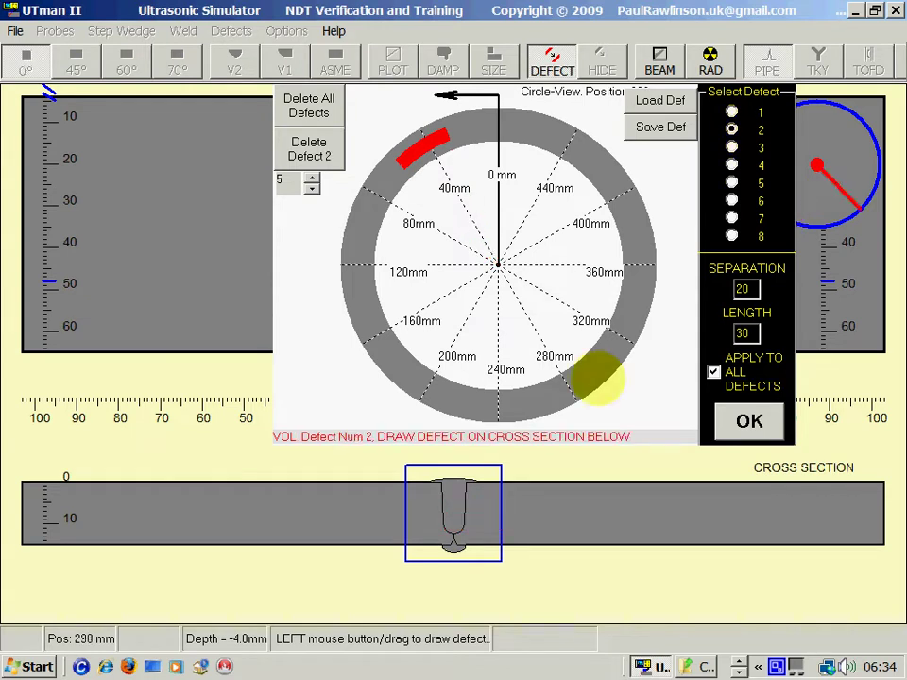
pyautogui.moveTo(438, 500); pyautogui.dragTo(468, 531)
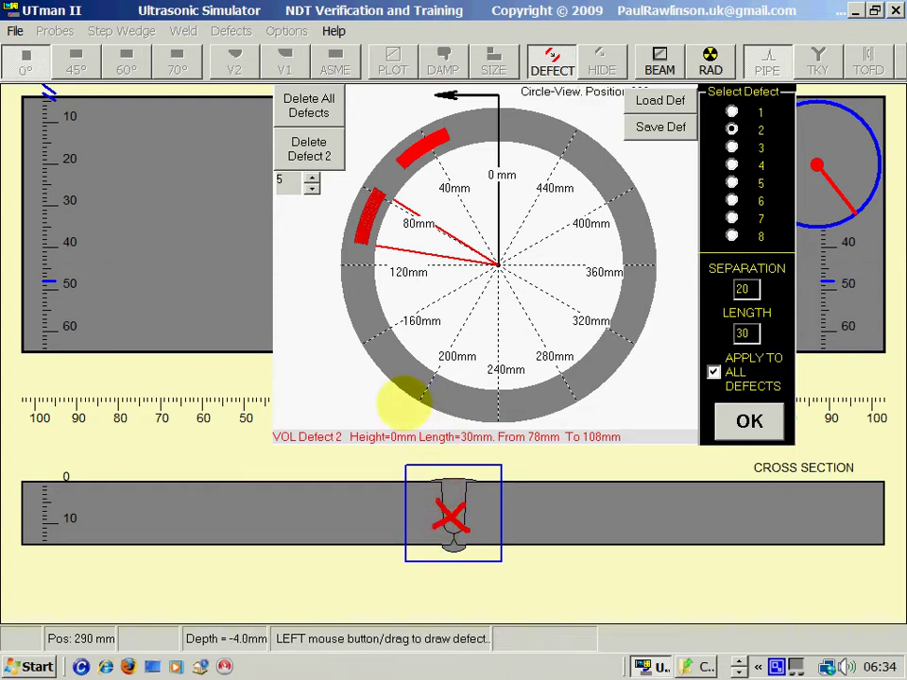
pyautogui.moveTo(371, 314)
pyautogui.mouseDown()
pyautogui.moveTo(387, 355)
pyautogui.moveTo(508, 397)
pyautogui.mouseUp()
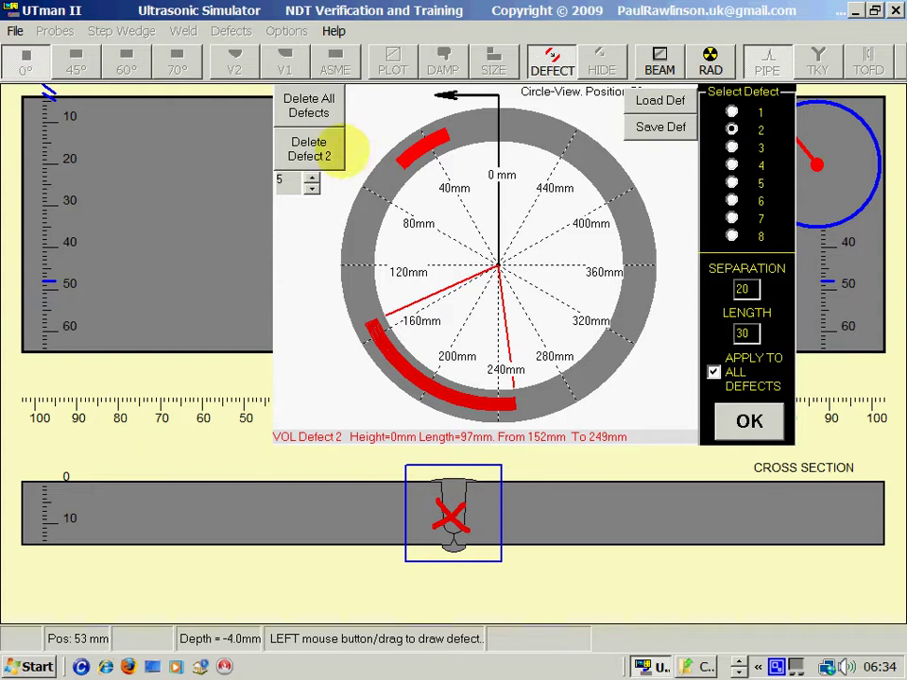
pyautogui.click(326, 148)
pyautogui.click(426, 394)
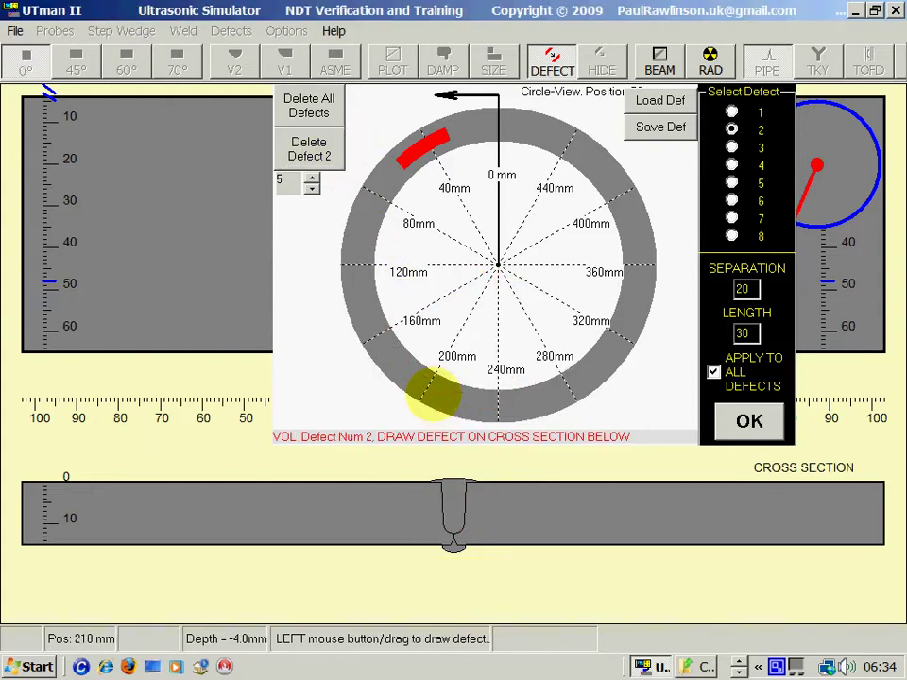
# Select defect 1 and delete it as well
pyautogui.click(731, 111)
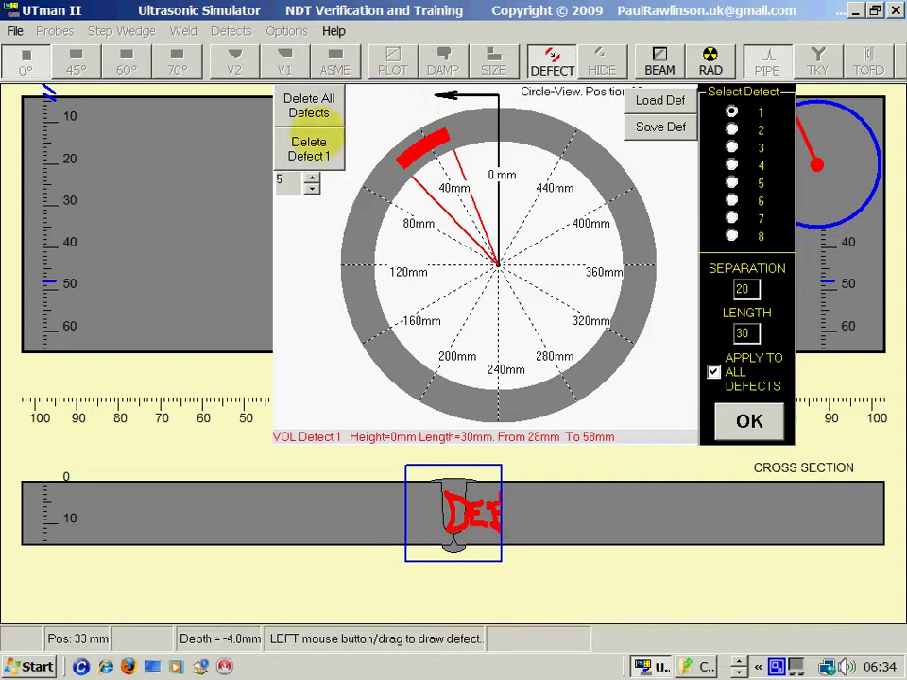
pyautogui.click(309, 151)
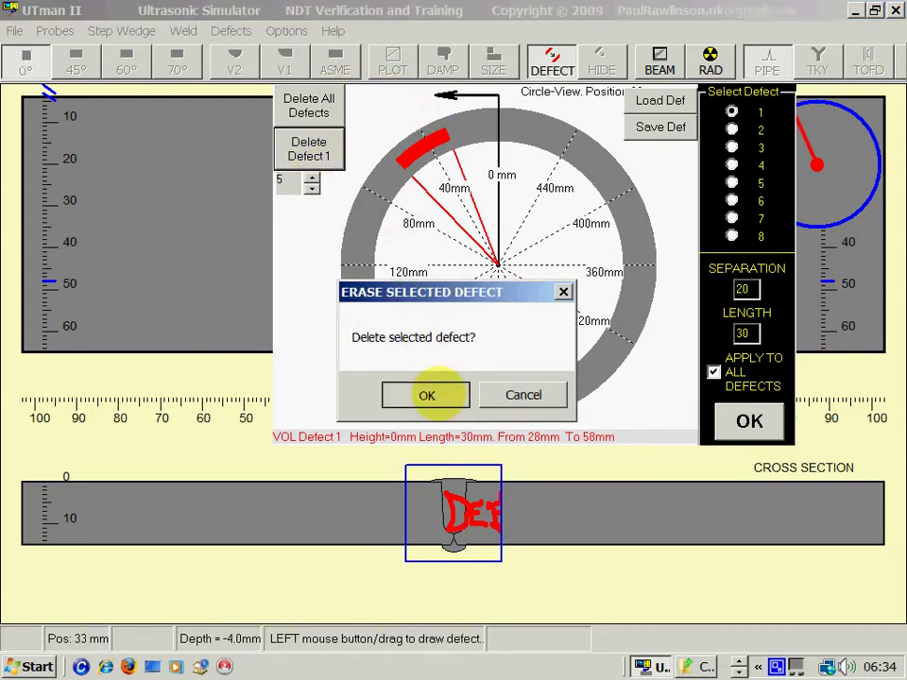
pyautogui.click(426, 395)
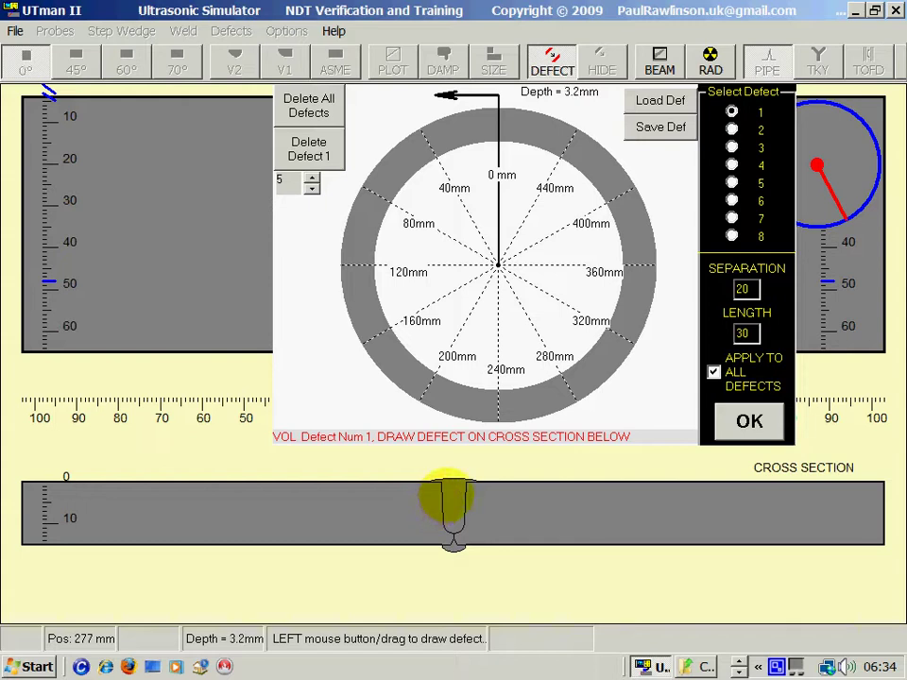
# Replace a trial lack-of-fusion line with a volumetric squiggle defect placed 20–50 mm around the pipe
pyautogui.moveTo(448, 495)
pyautogui.mouseDown()
pyautogui.moveTo(452, 534)
pyautogui.moveTo(466, 535)
pyautogui.mouseUp()
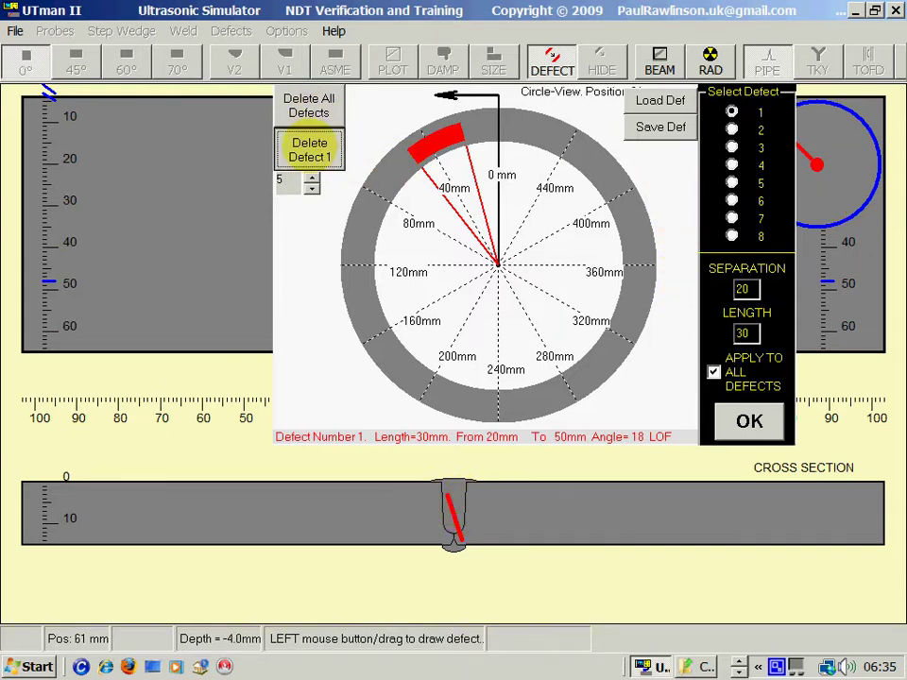
pyautogui.click(308, 148)
pyautogui.click(413, 390)
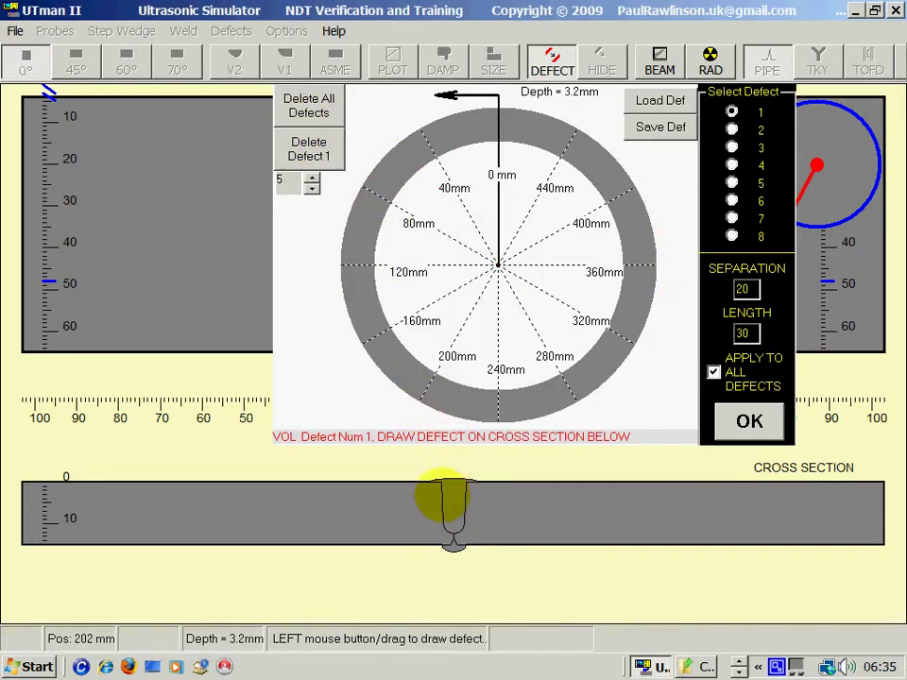
pyautogui.moveTo(446, 492); pyautogui.dragTo(461, 520)
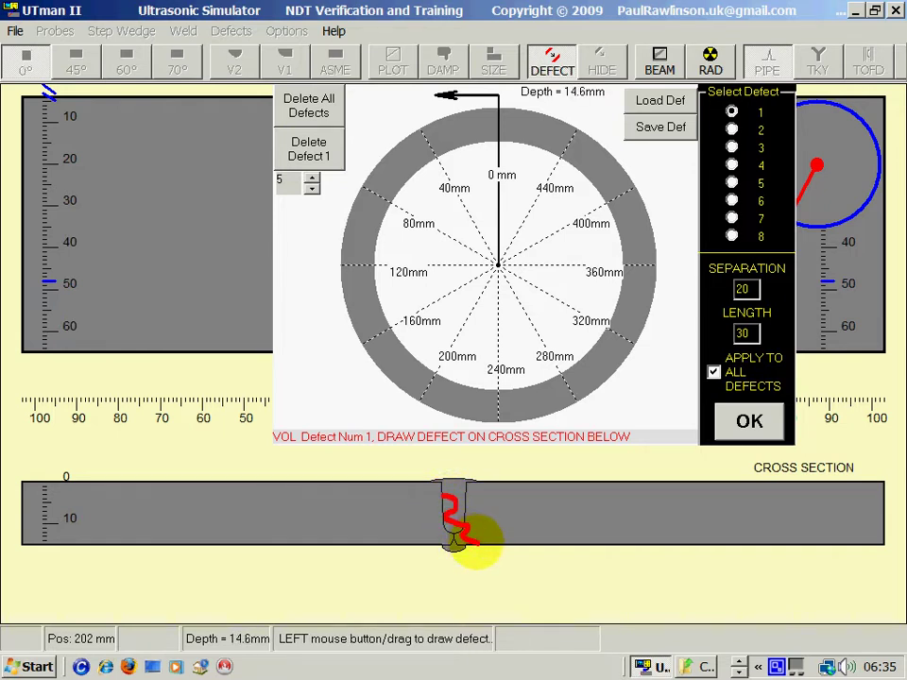
pyautogui.moveTo(477, 541); pyautogui.dragTo(477, 539)
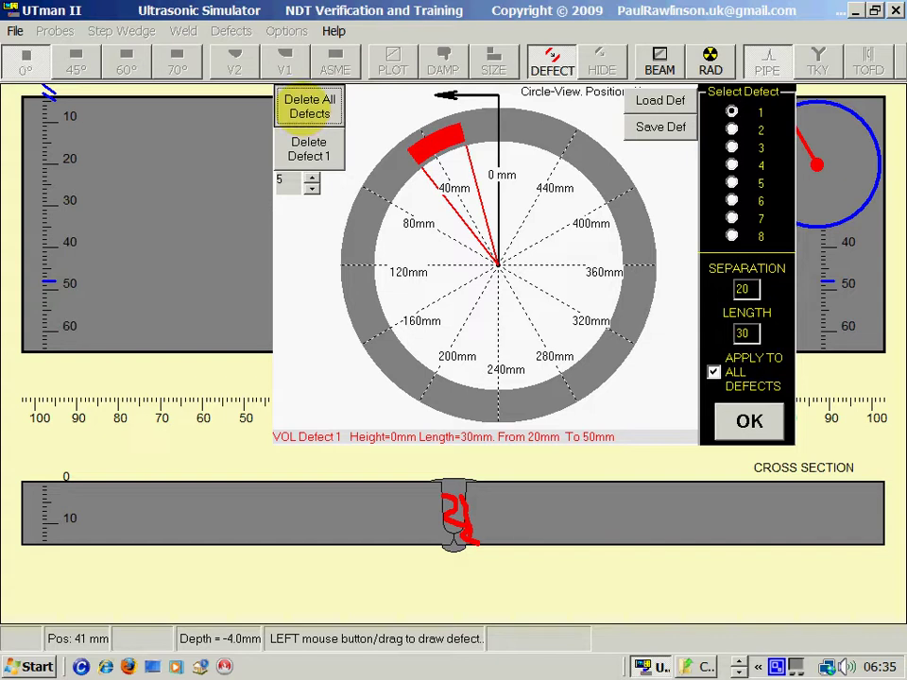
# Delete the squiggle defect, draw a short trial defect in the weld, and delete it too
pyautogui.click(308, 147)
pyautogui.click(425, 395)
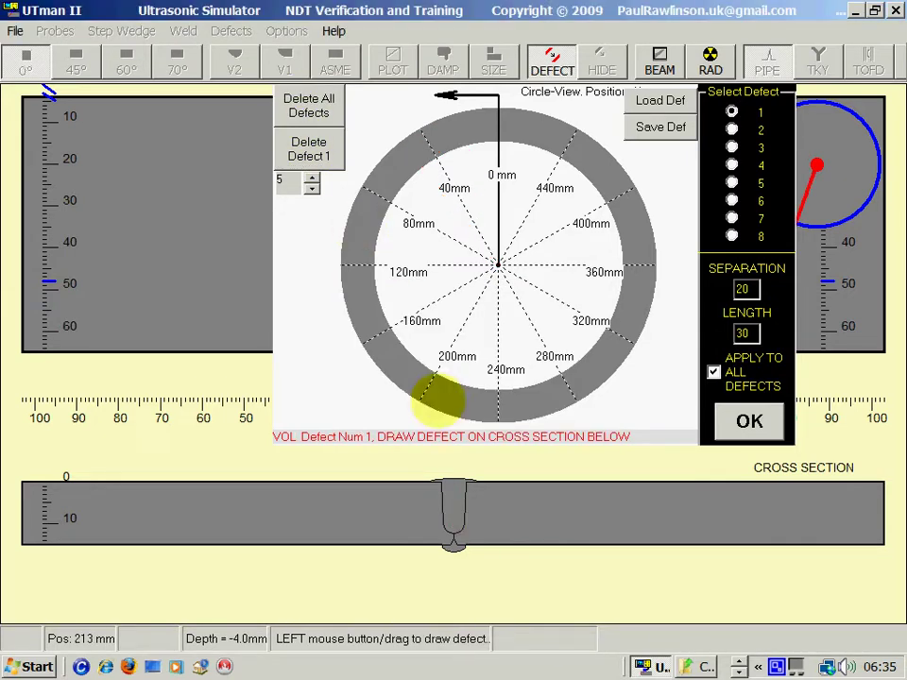
pyautogui.moveTo(441, 493); pyautogui.dragTo(453, 521)
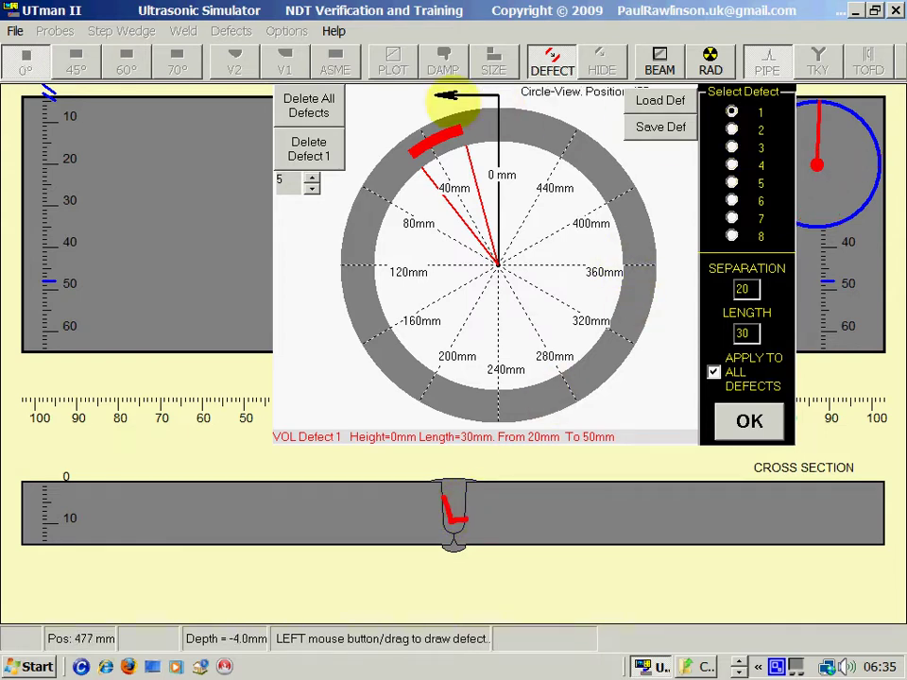
pyautogui.click(309, 149)
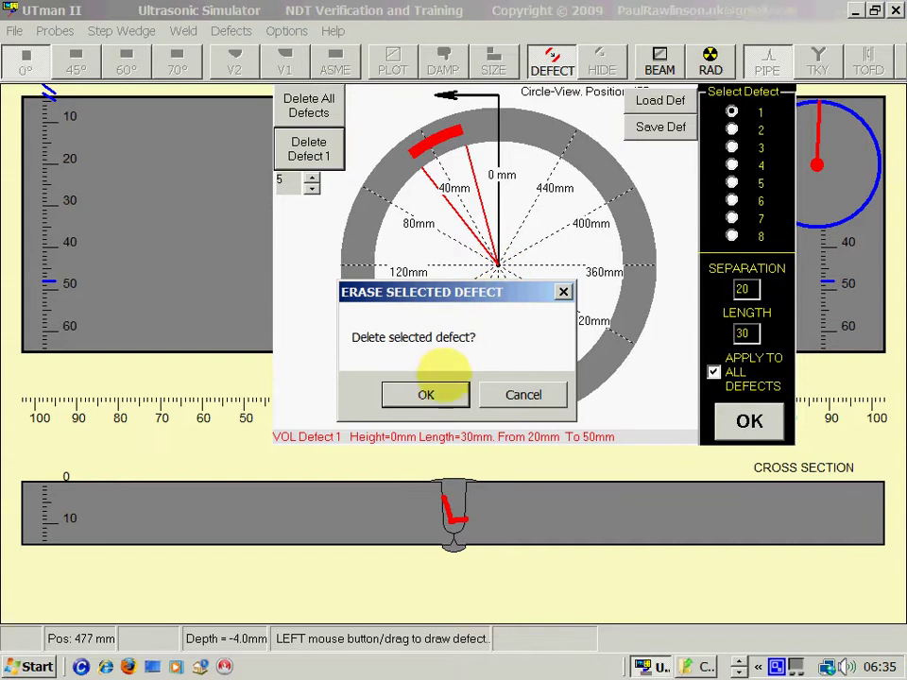
pyautogui.click(430, 392)
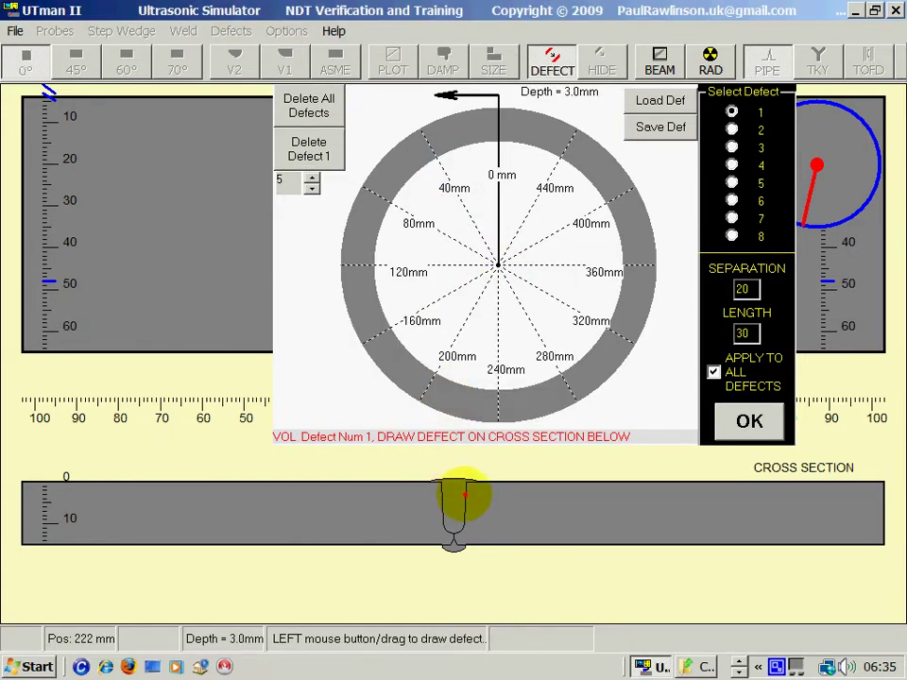
# Draw a lack-of-fusion defect down the weld side, then erase it
pyautogui.moveTo(465, 495)
pyautogui.mouseDown()
pyautogui.moveTo(458, 529)
pyautogui.moveTo(465, 535)
pyautogui.moveTo(480, 518)
pyautogui.mouseUp()
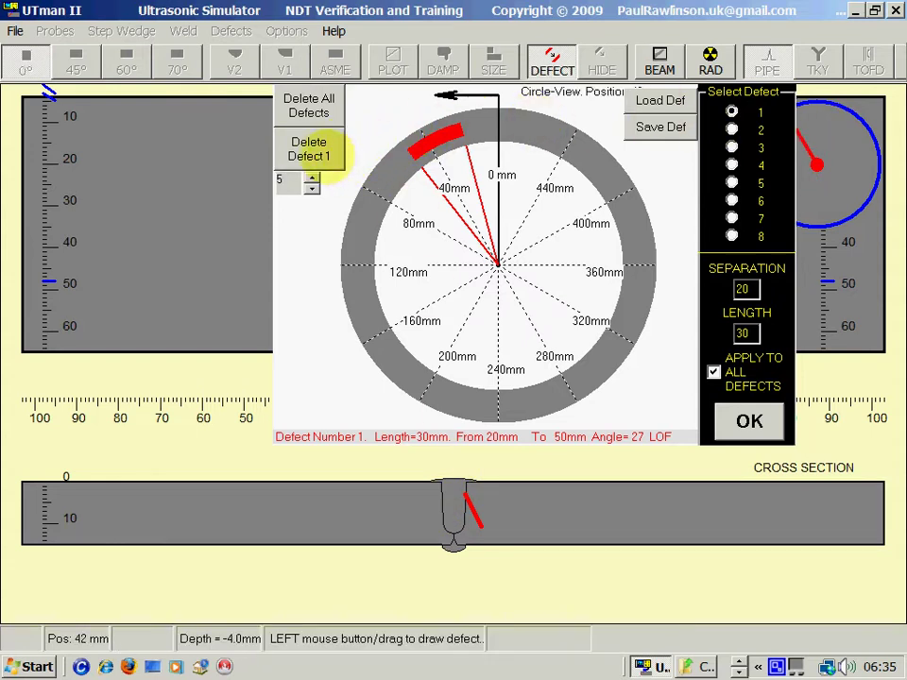
pyautogui.click(309, 106)
pyautogui.click(308, 146)
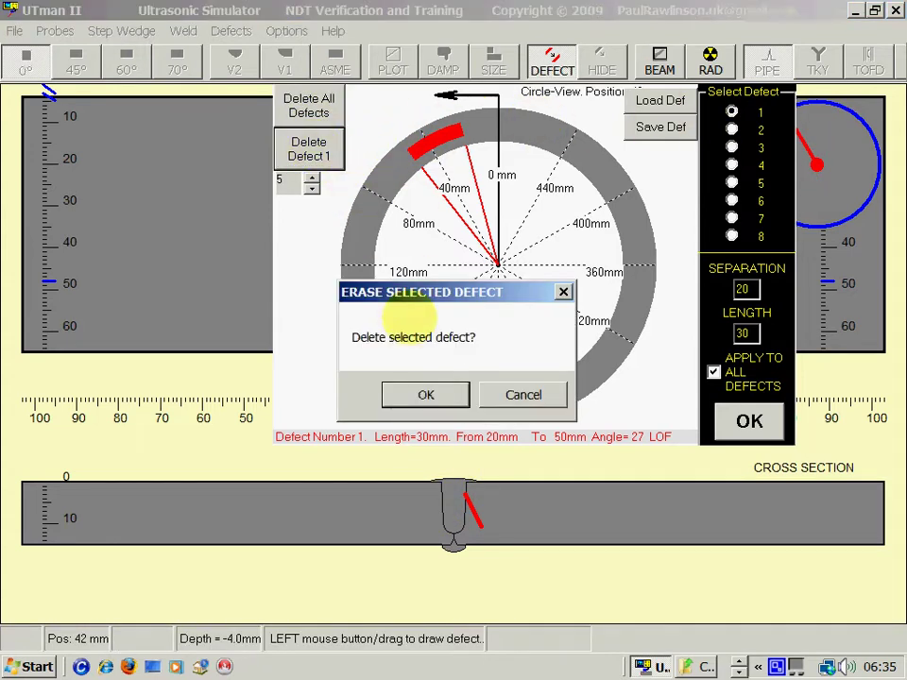
pyautogui.click(425, 393)
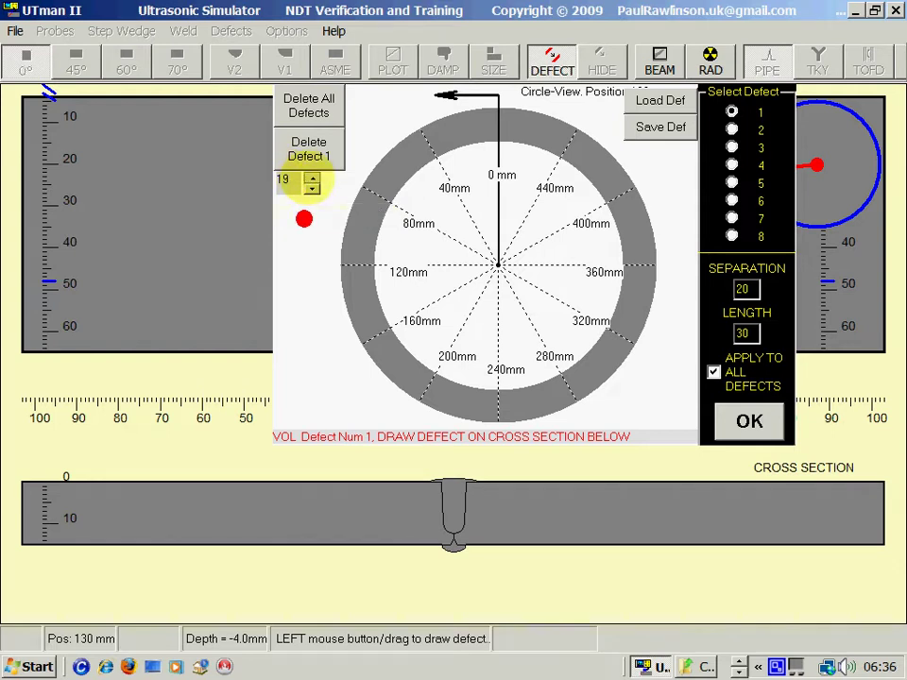
# Raise the defect size to 50 and place a trial volumetric defect stretched to 143 mm along the ring
pyautogui.click(311, 177)
pyautogui.click(312, 177)
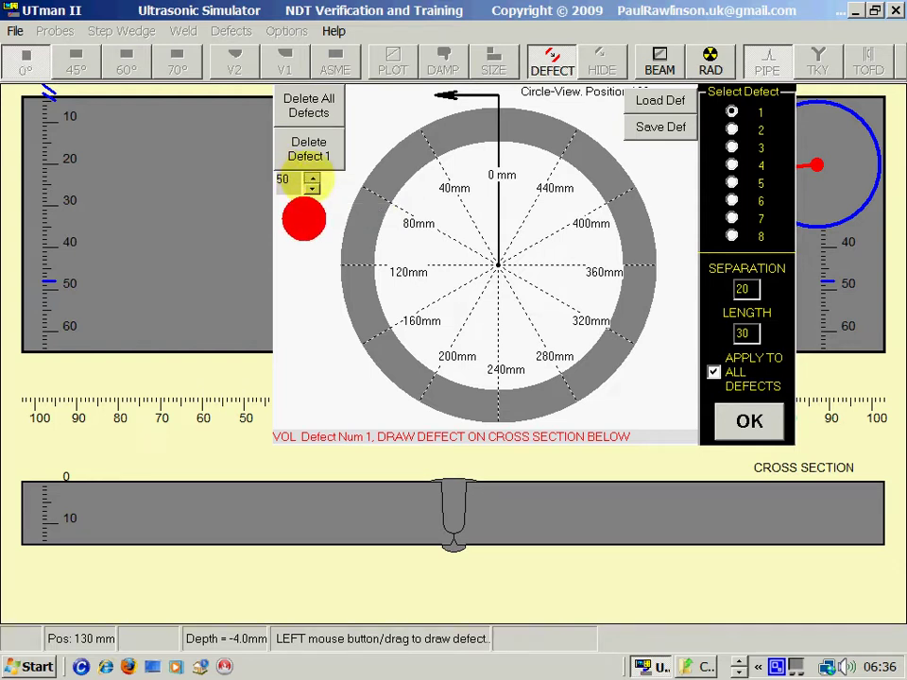
pyautogui.click(312, 178)
pyautogui.click(450, 512)
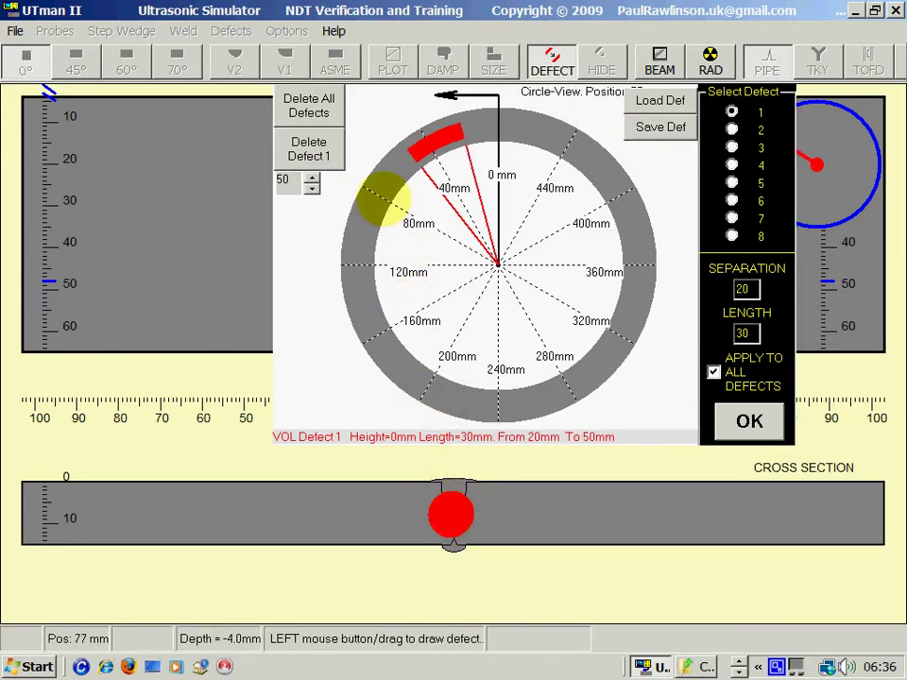
pyautogui.moveTo(385, 199); pyautogui.dragTo(367, 297)
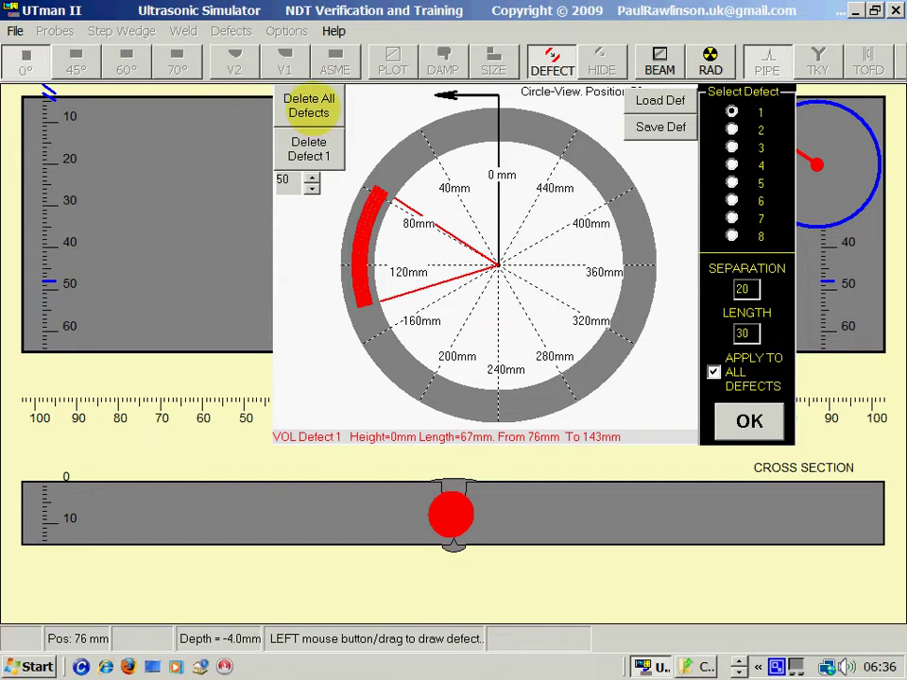
# Delete the trial defect and place a large volumetric defect near the weld top, spanning 20–50 mm
pyautogui.click(309, 149)
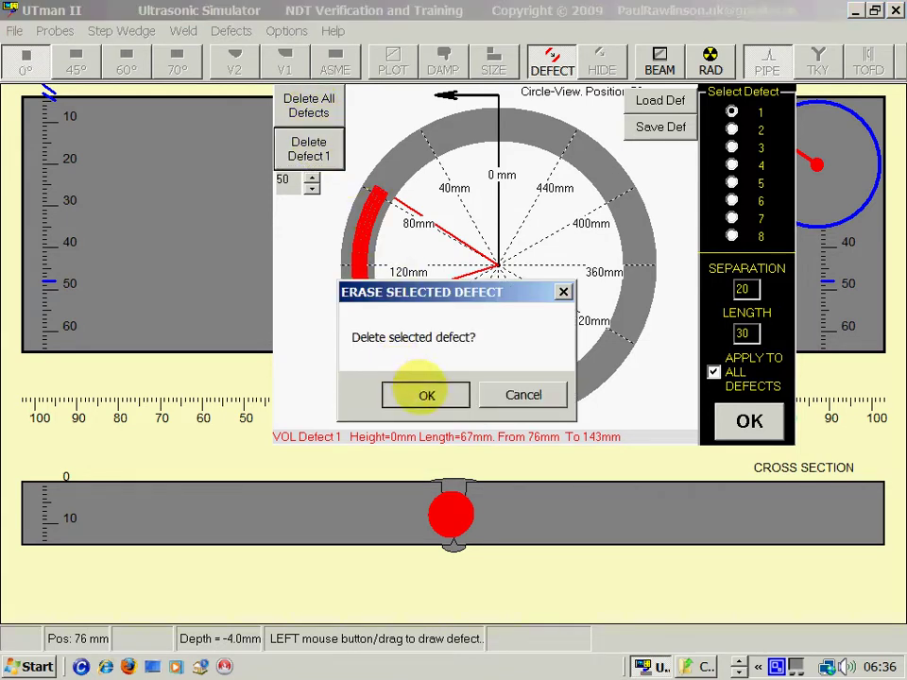
pyautogui.click(426, 395)
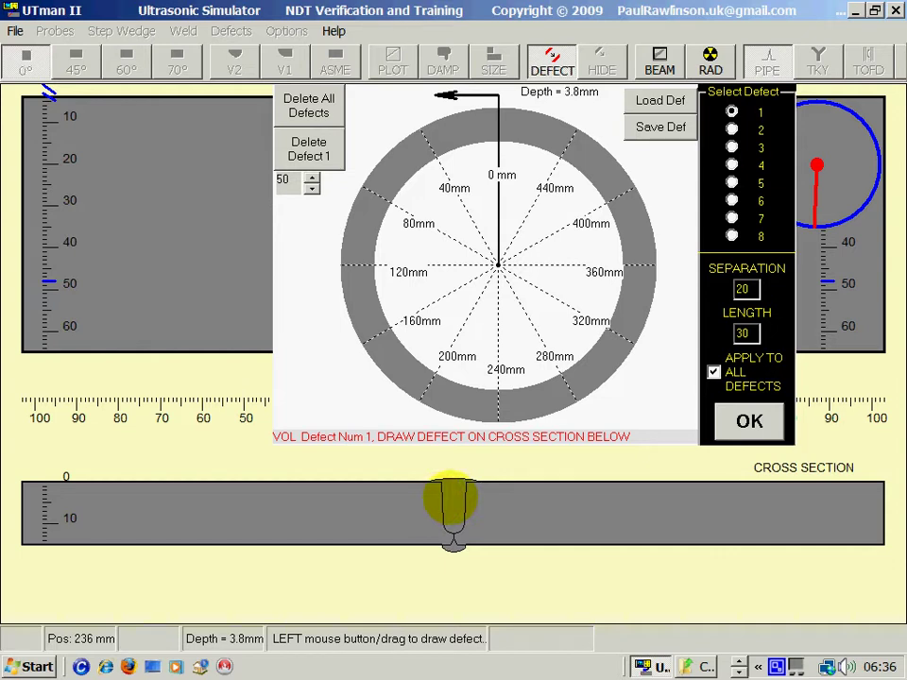
pyautogui.click(452, 500)
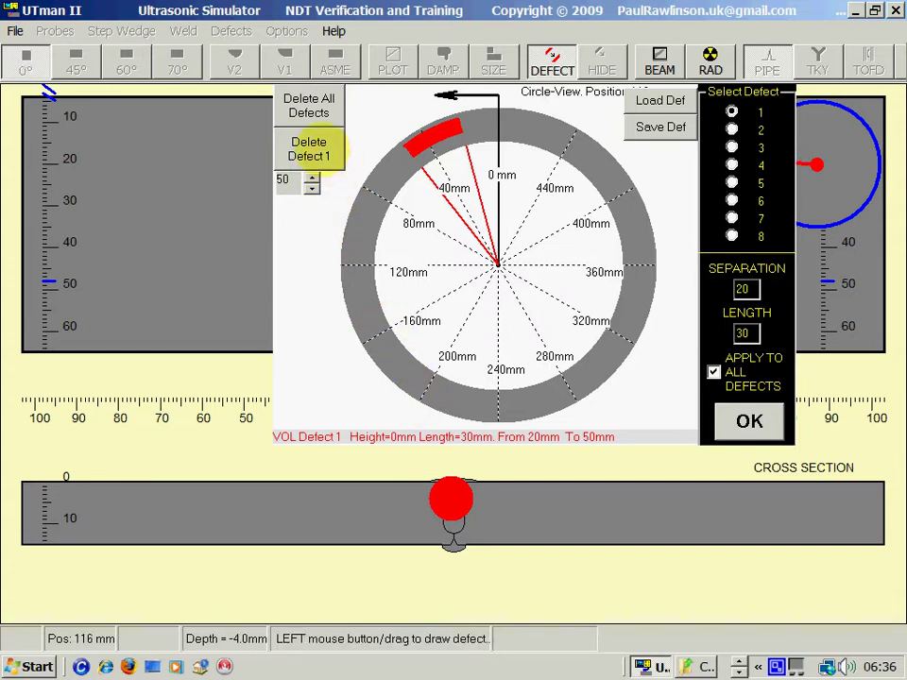
# Delete the large volumetric defect, draw a 22° lack-of-fusion line along the weld side, then erase it
pyautogui.click(309, 148)
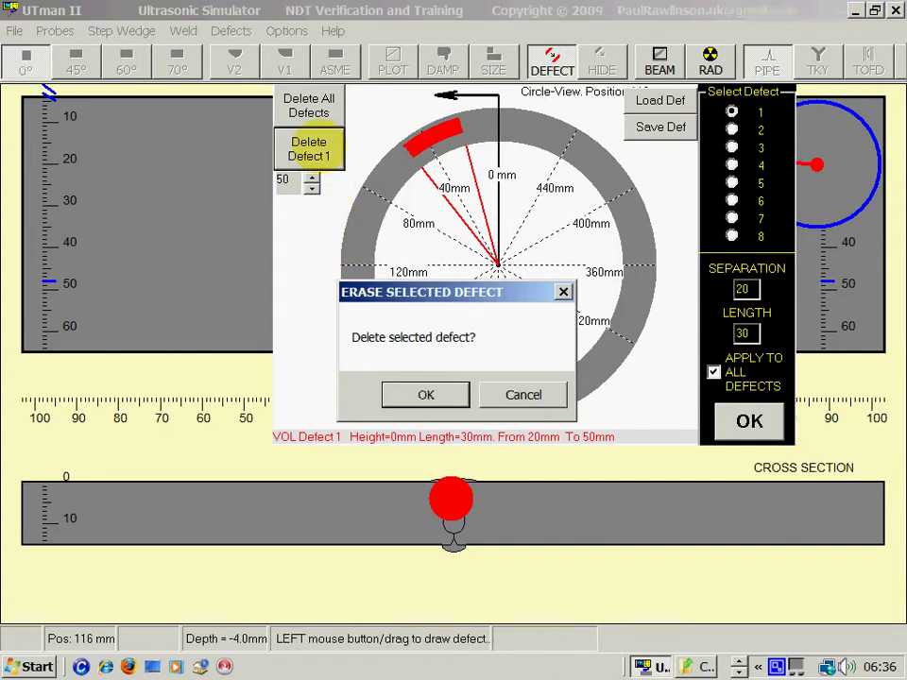
pyautogui.click(426, 393)
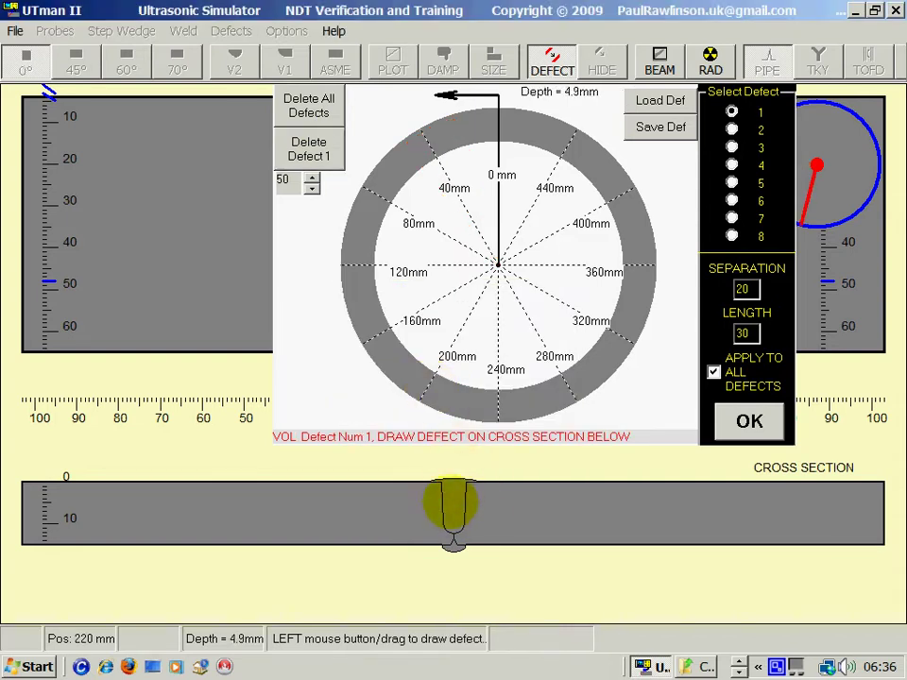
pyautogui.moveTo(449, 488); pyautogui.dragTo(468, 538)
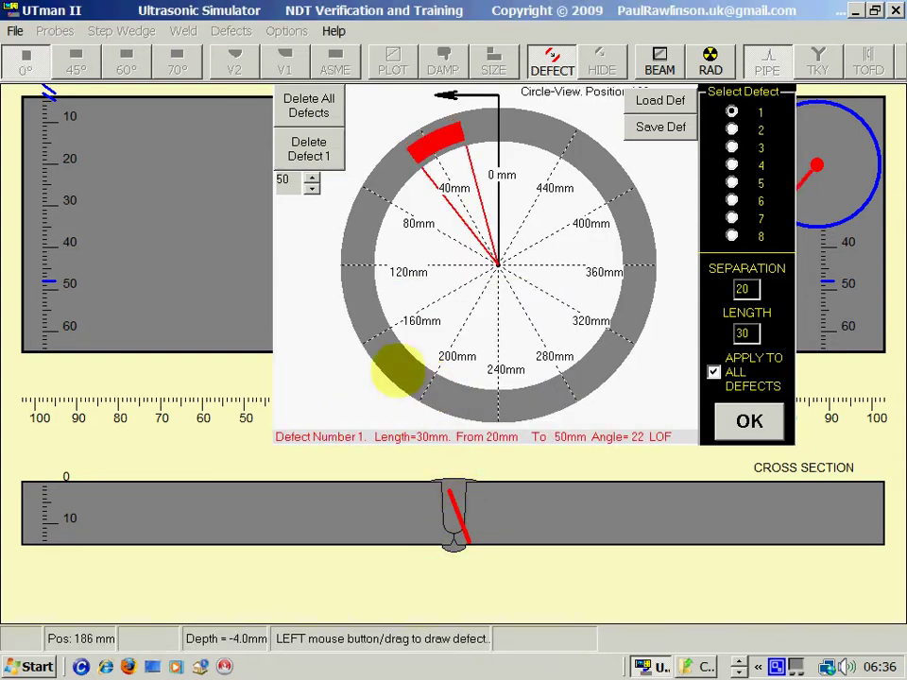
pyautogui.click(316, 149)
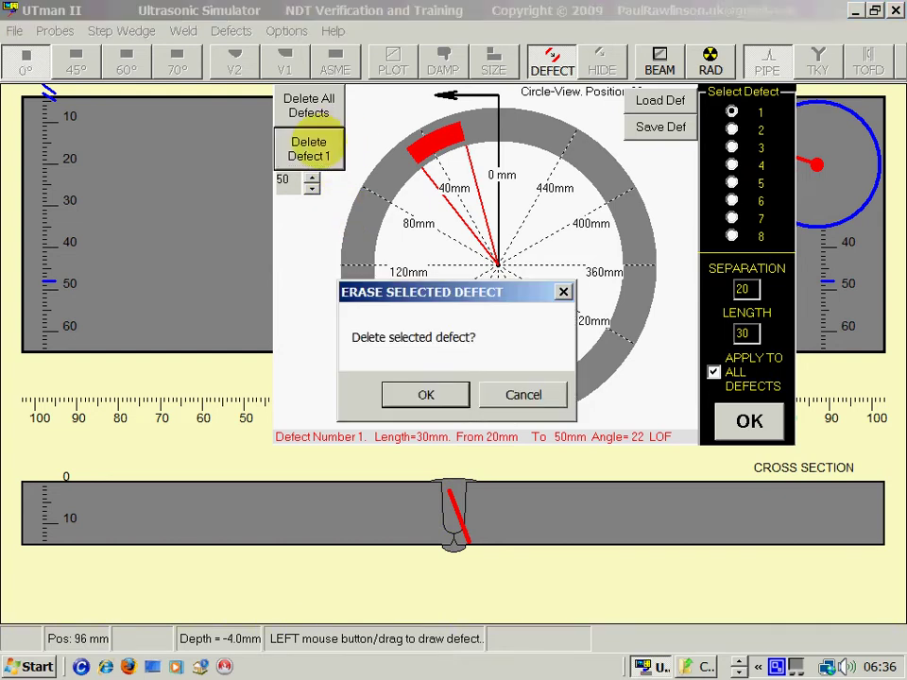
pyautogui.click(401, 397)
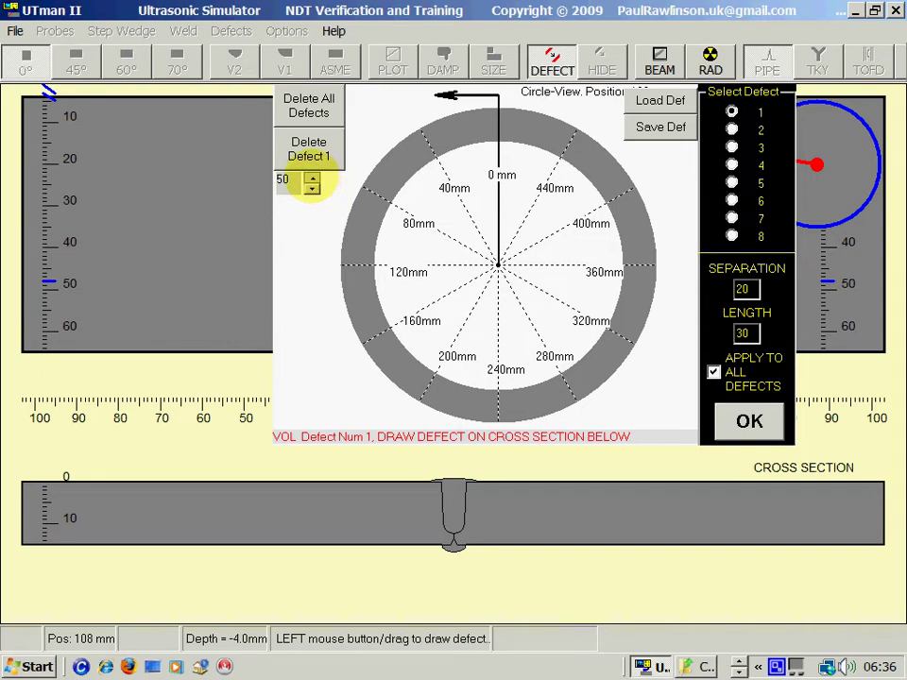
# Lower the defect size to 14 and place a small volumetric defect mid-weld, spanning 20–50 mm
pyautogui.click(312, 188)
pyautogui.click(312, 188)
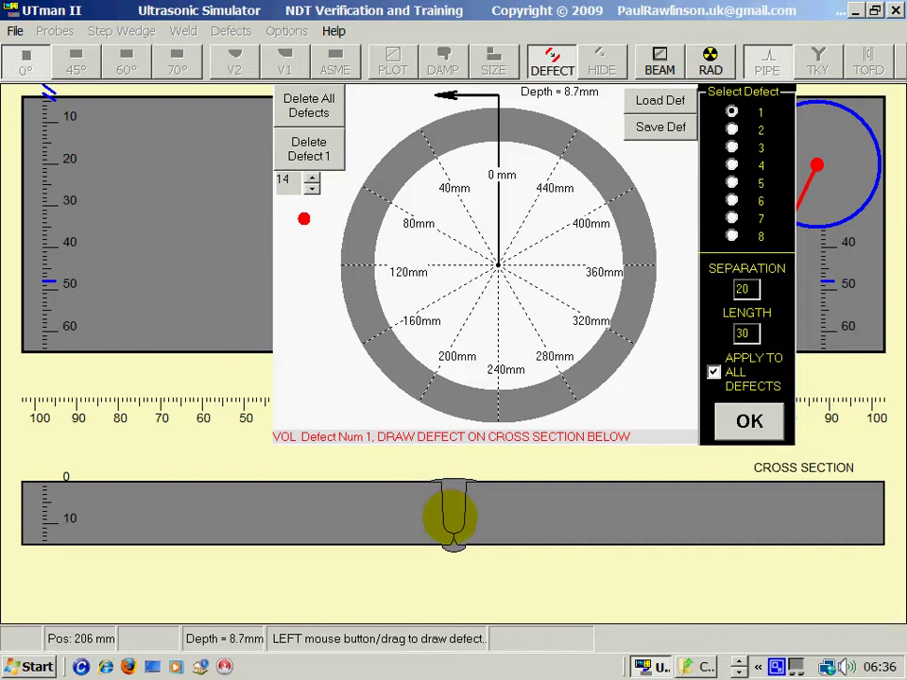
pyautogui.click(452, 517)
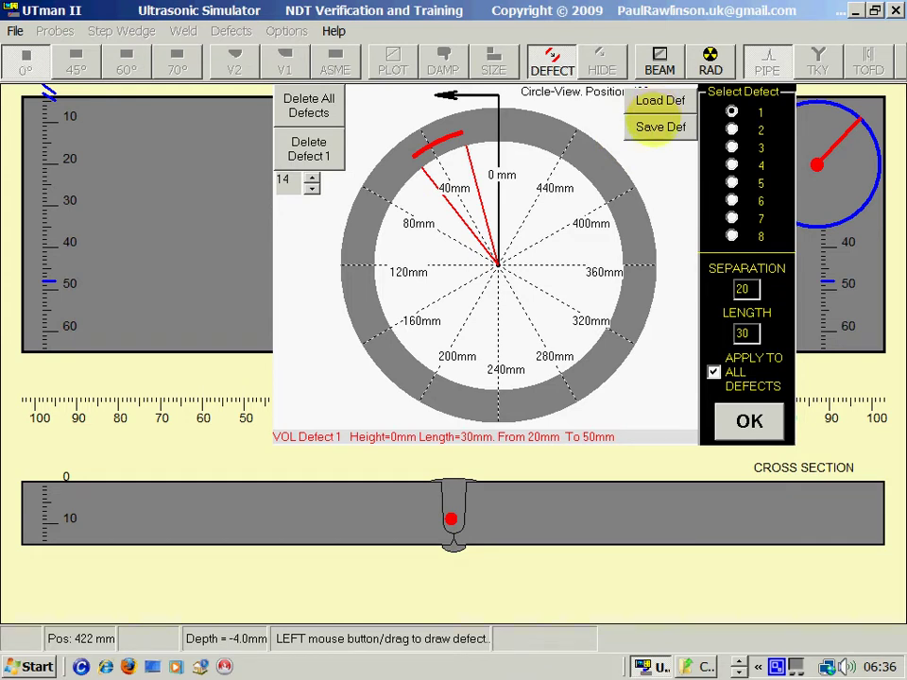
# Save the defect layout as save.def, then load save.def back into the circle view
pyautogui.click(659, 127)
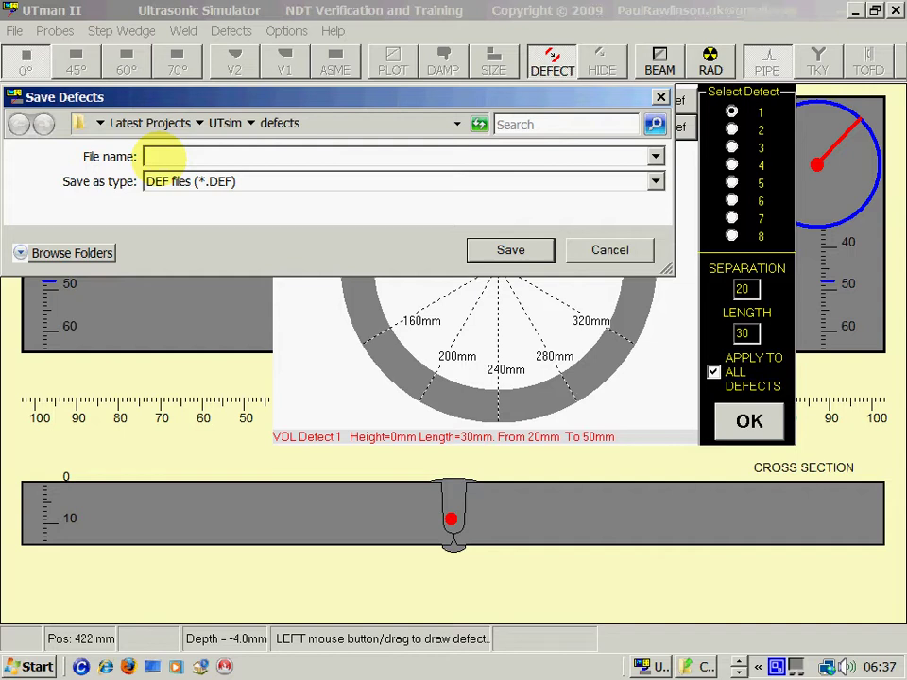
pyautogui.write('save')
pyautogui.press('Return')
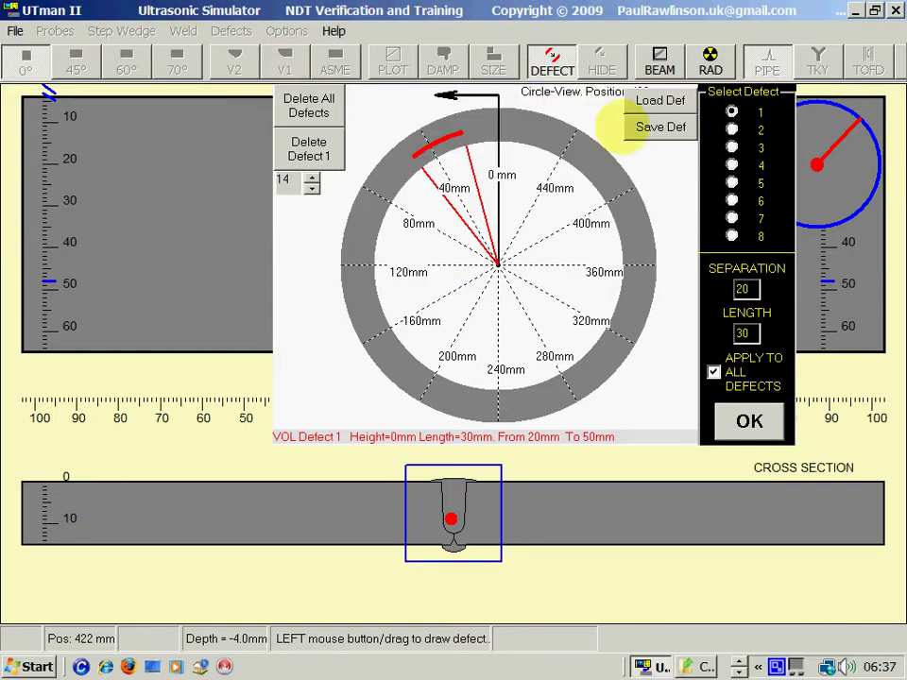
pyautogui.click(659, 100)
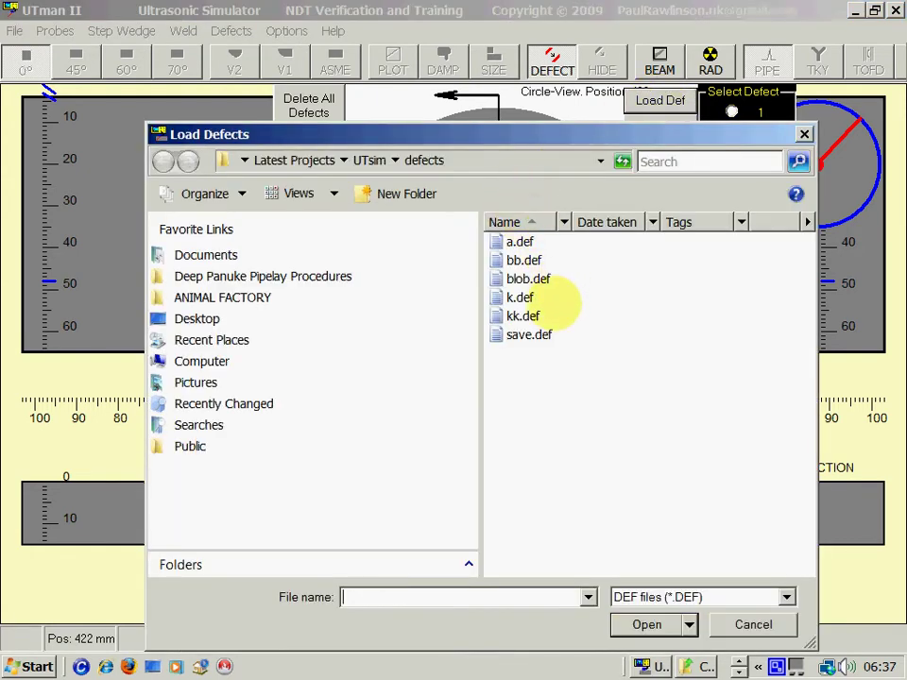
pyautogui.doubleClick(529, 335)
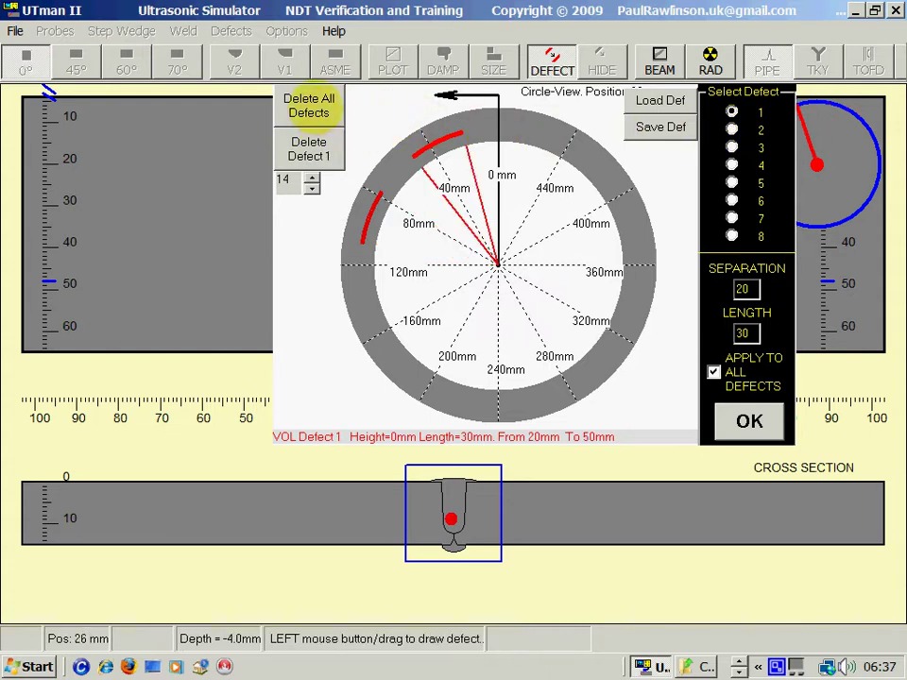
# Clear all defects and draw a first crack rising from the weld root
pyautogui.click(308, 106)
pyautogui.click(425, 392)
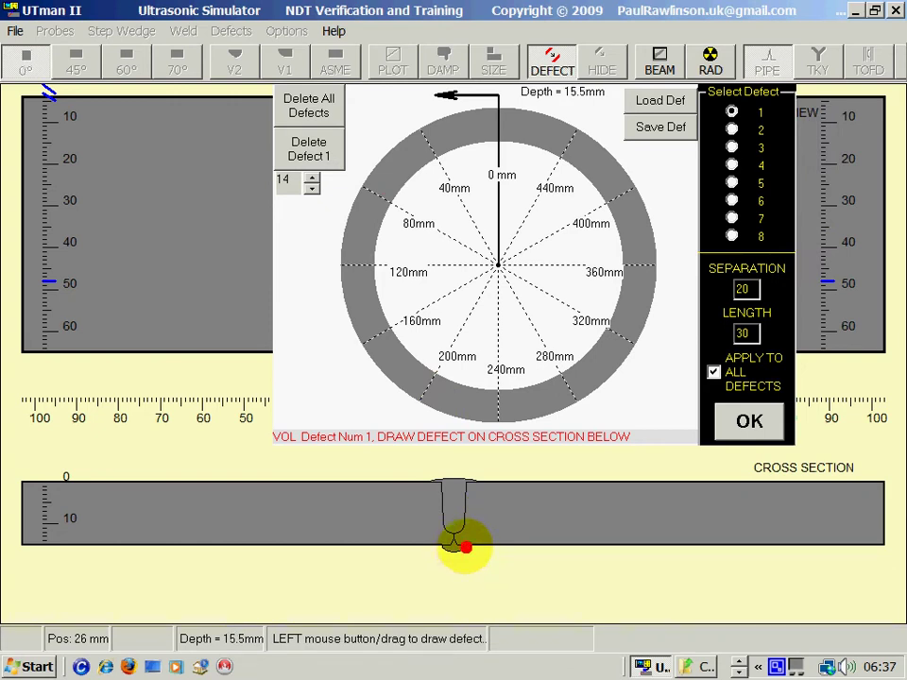
pyautogui.moveTo(464, 546)
pyautogui.mouseDown()
pyautogui.moveTo(449, 521)
pyautogui.moveTo(458, 491)
pyautogui.mouseUp()
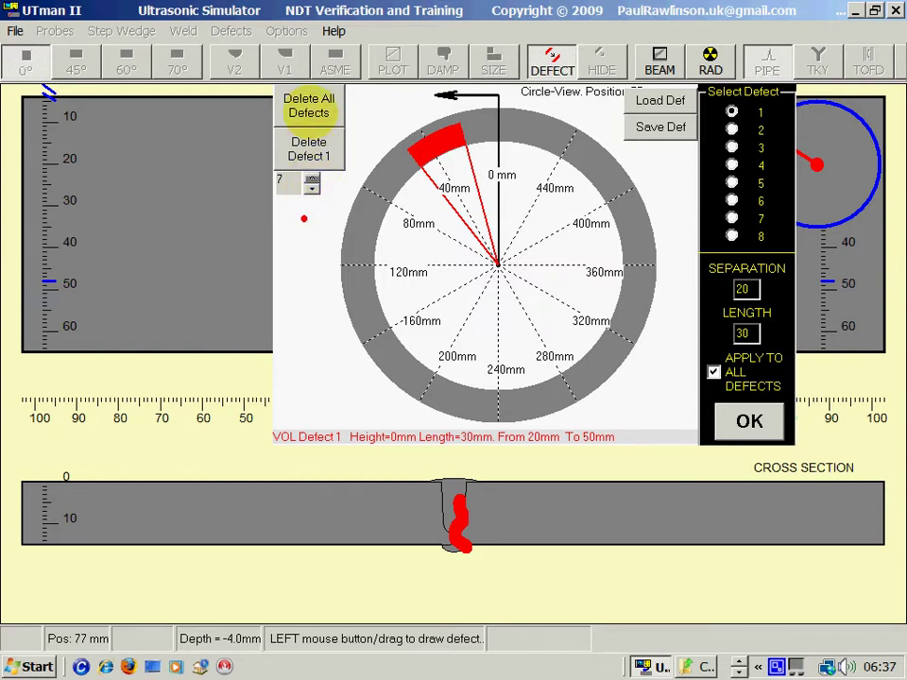
# Redraw defect 1 as a thin crack through the weld, spanning 16–47 mm around the pipe
pyautogui.click(307, 148)
pyautogui.click(406, 395)
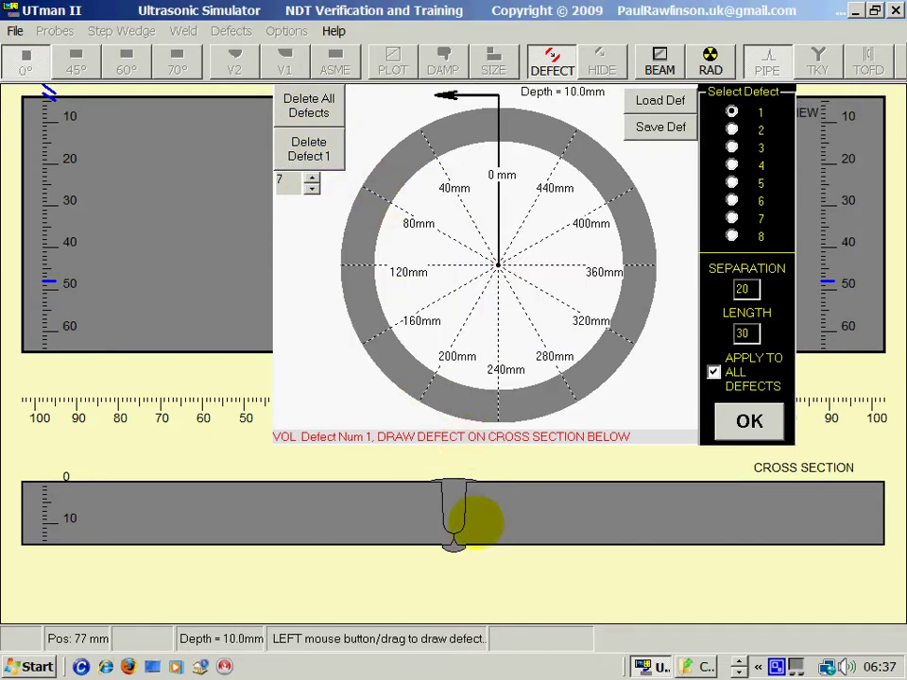
pyautogui.moveTo(462, 545)
pyautogui.mouseDown()
pyautogui.moveTo(453, 526)
pyautogui.moveTo(470, 496)
pyautogui.mouseUp()
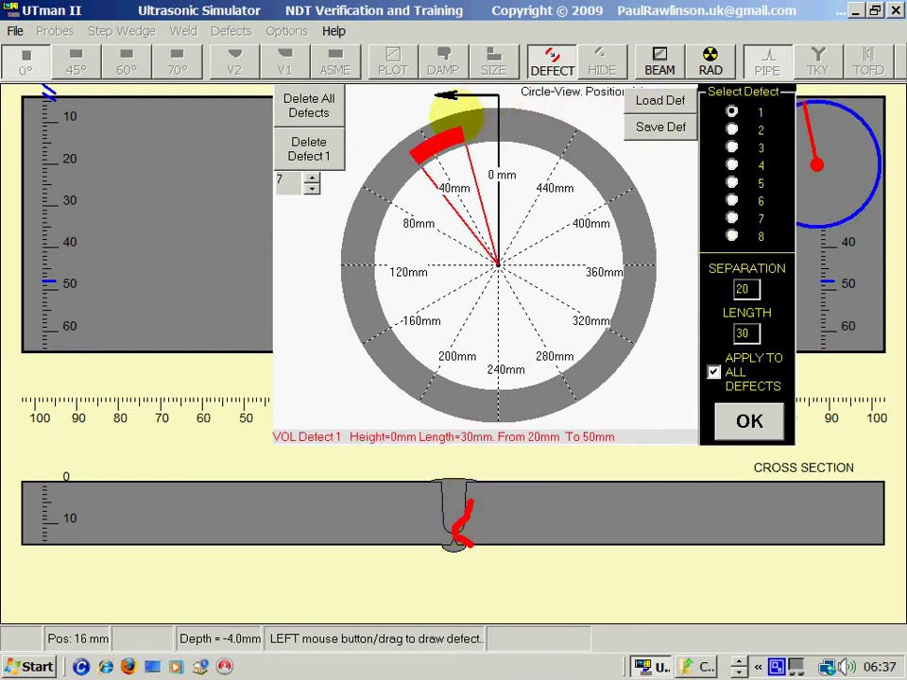
pyautogui.moveTo(455, 112); pyautogui.dragTo(401, 144)
# Add porosity defect 2 as two pores in the weld, placed near 60 mm around the pipe
pyautogui.click(731, 129)
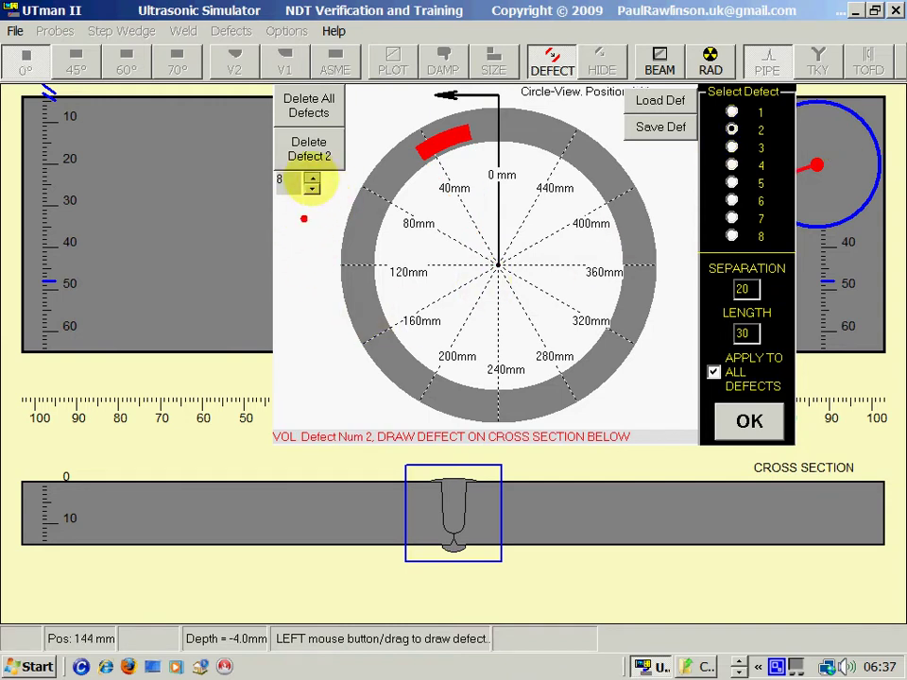
pyautogui.click(454, 512)
pyautogui.click(440, 493)
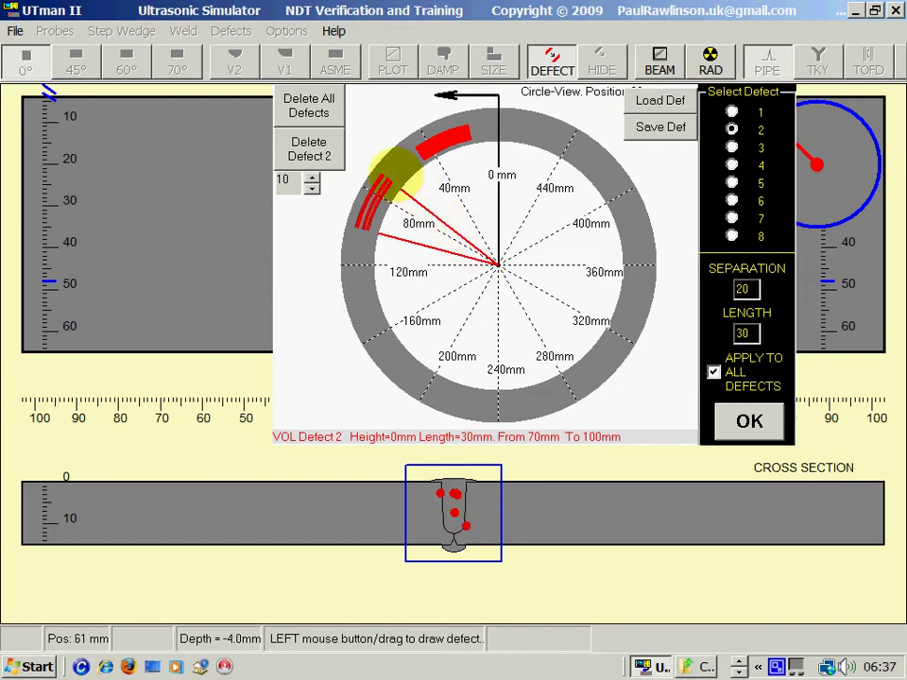
pyautogui.moveTo(386, 152); pyautogui.dragTo(392, 175)
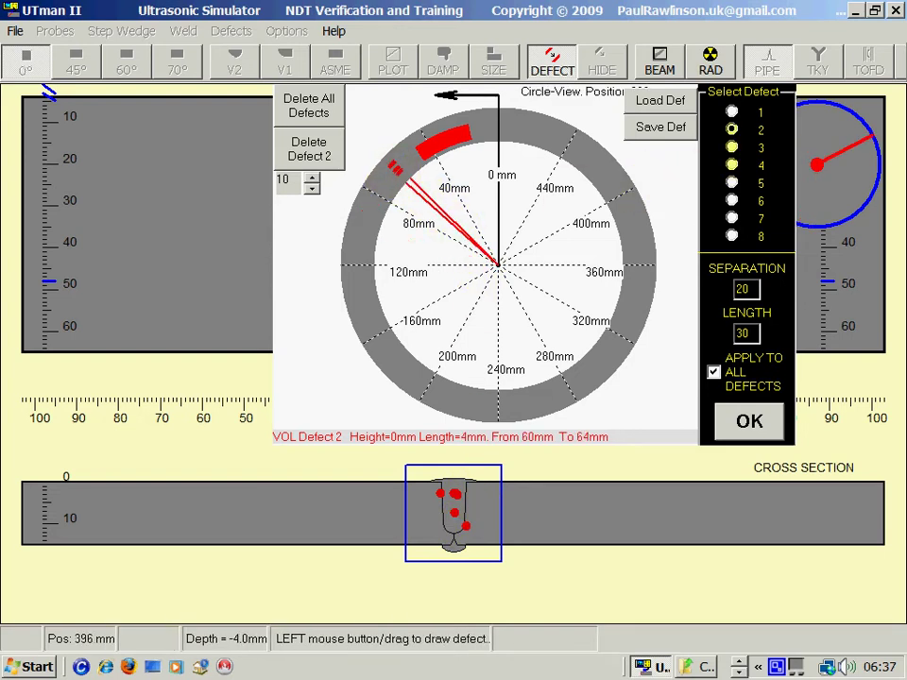
# Add porosity defects 3 and 4 as pore clusters at 64–67 mm and 68–72 mm
pyautogui.click(731, 147)
pyautogui.click(447, 512)
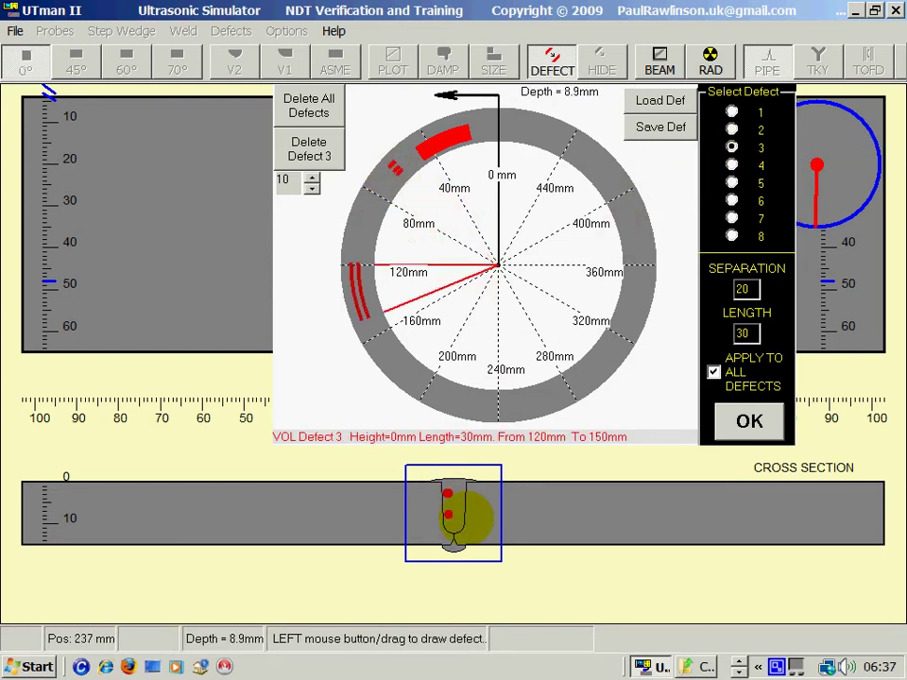
pyautogui.moveTo(391, 147); pyautogui.dragTo(608, 203)
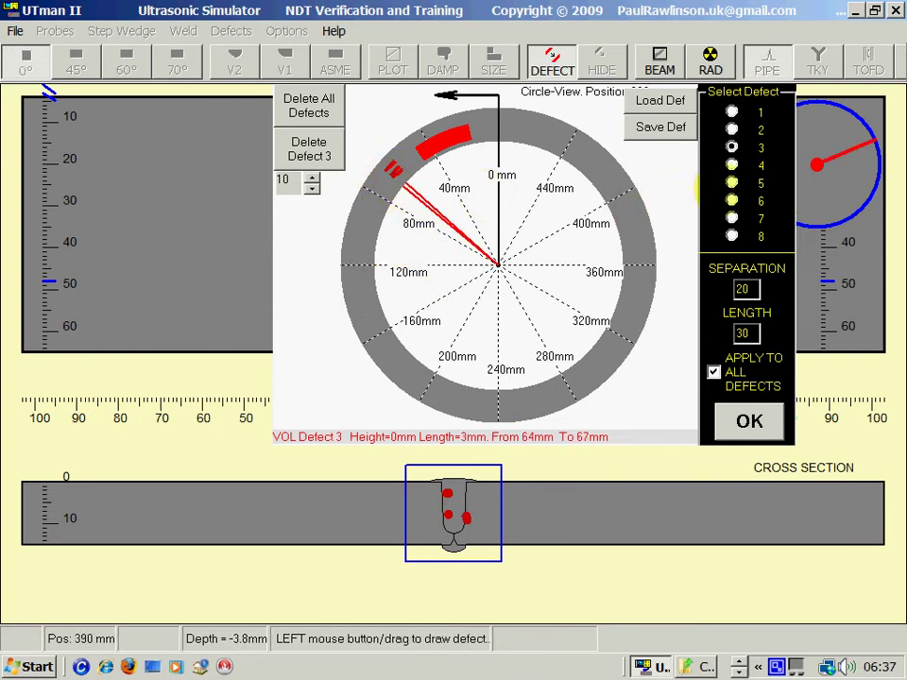
pyautogui.click(731, 165)
pyautogui.click(441, 491)
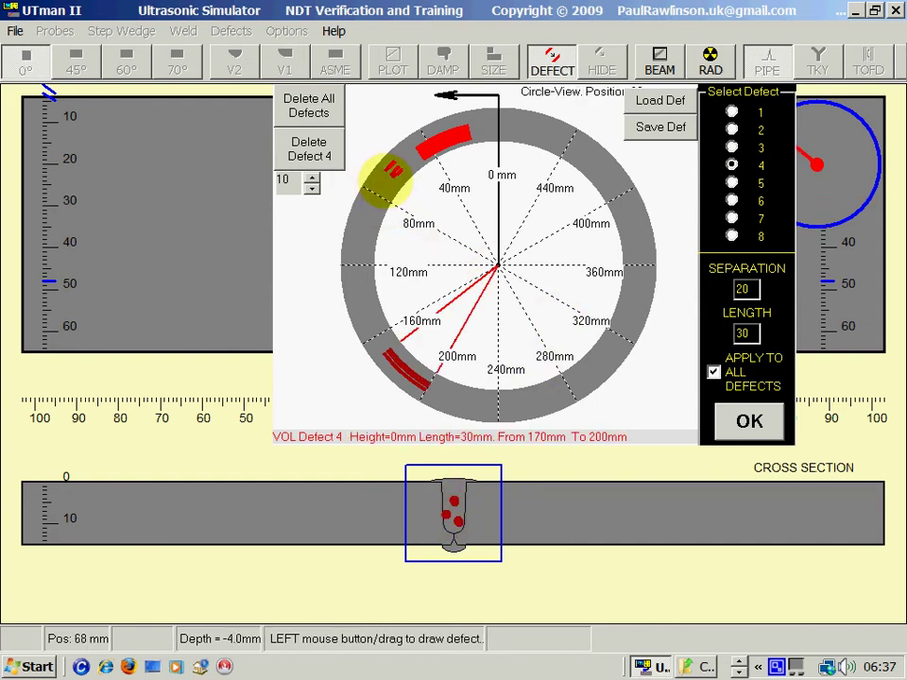
pyautogui.moveTo(385, 182); pyautogui.dragTo(375, 182)
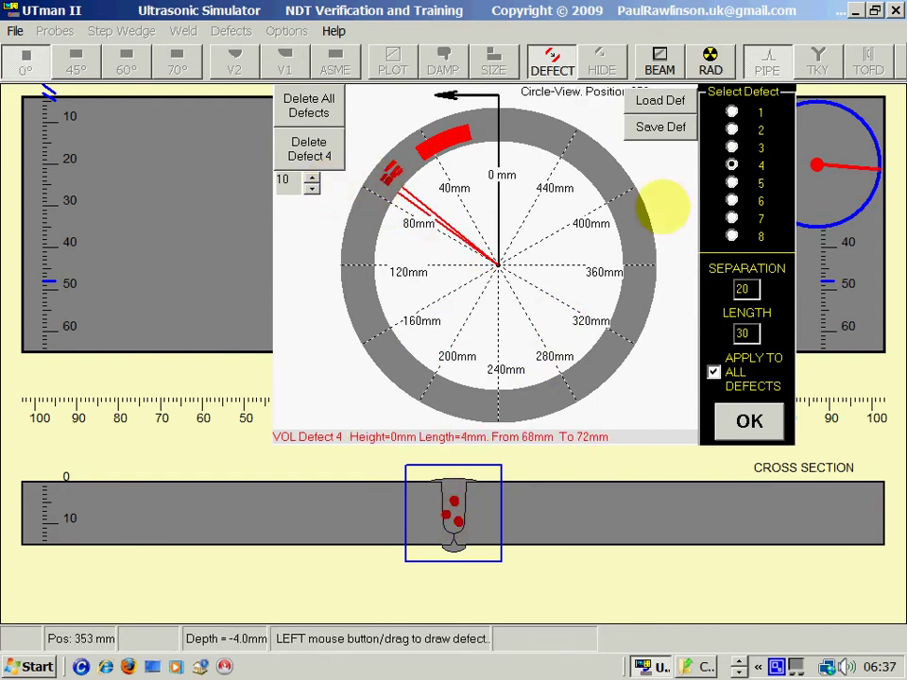
pyautogui.click(731, 183)
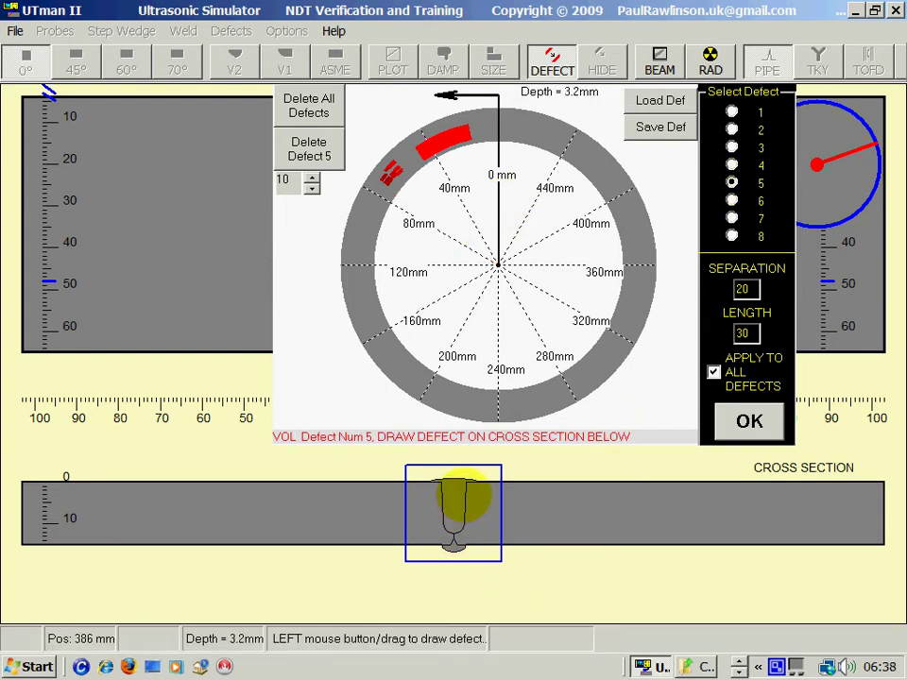
# Draw defect 5 as sidewall lack of fusion from 88 mm and defect 6 as a root defect at 149–188 mm
pyautogui.moveTo(465, 495); pyautogui.dragTo(462, 530)
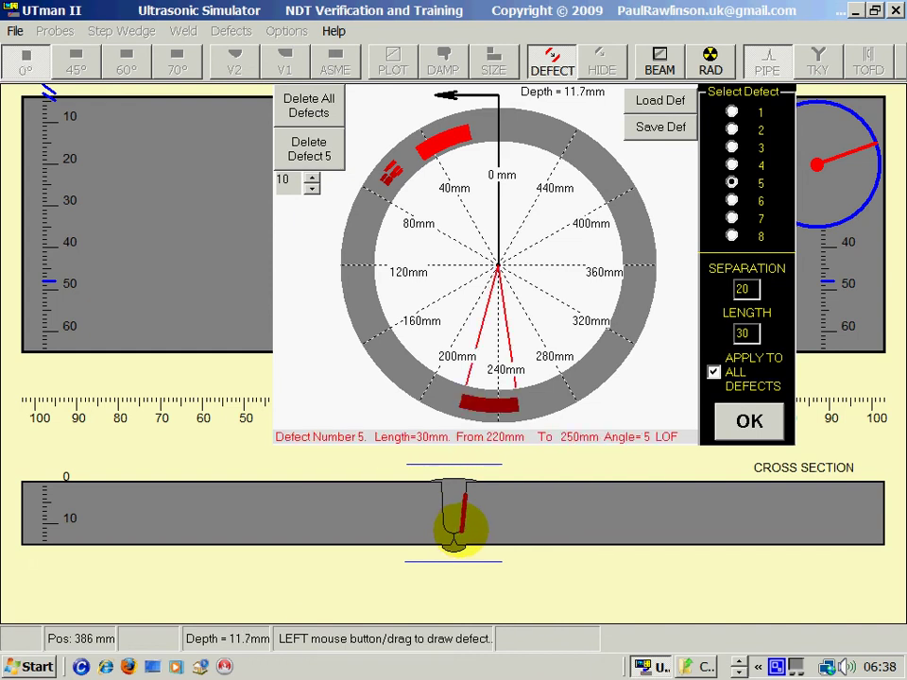
pyautogui.moveTo(373, 211); pyautogui.dragTo(360, 265)
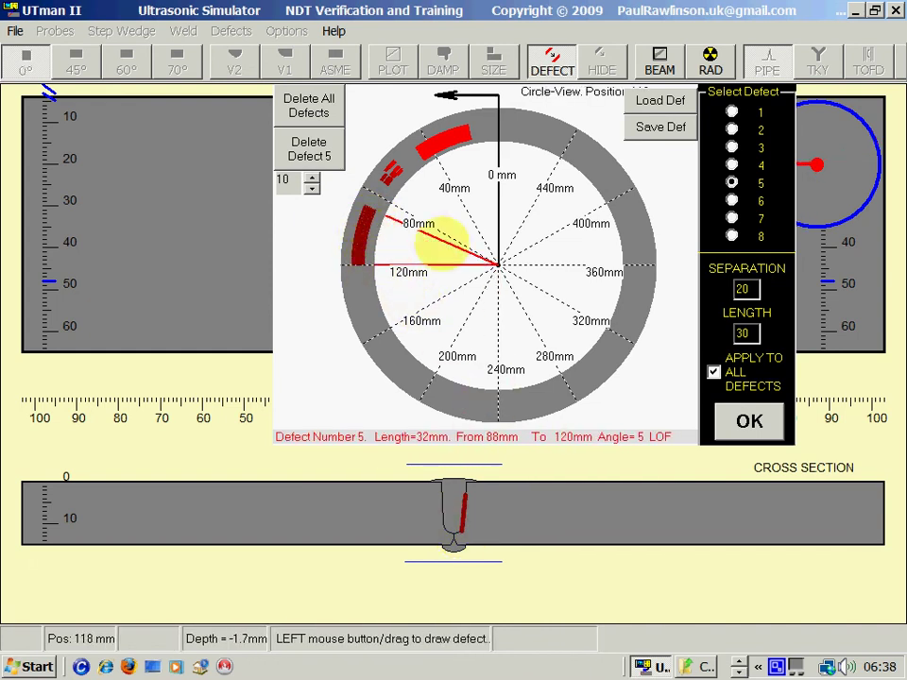
pyautogui.click(731, 200)
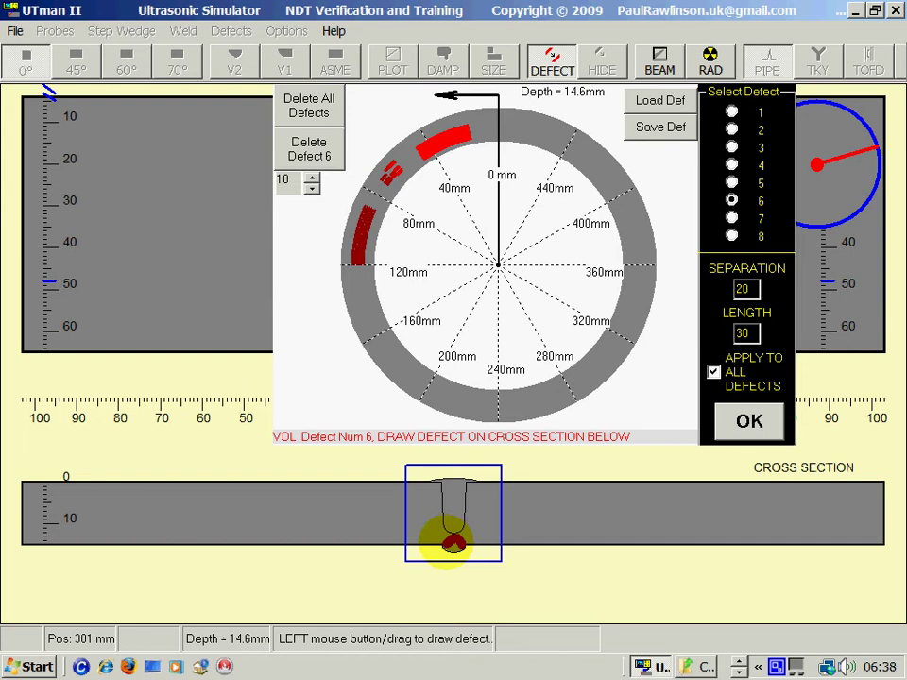
pyautogui.click(453, 541)
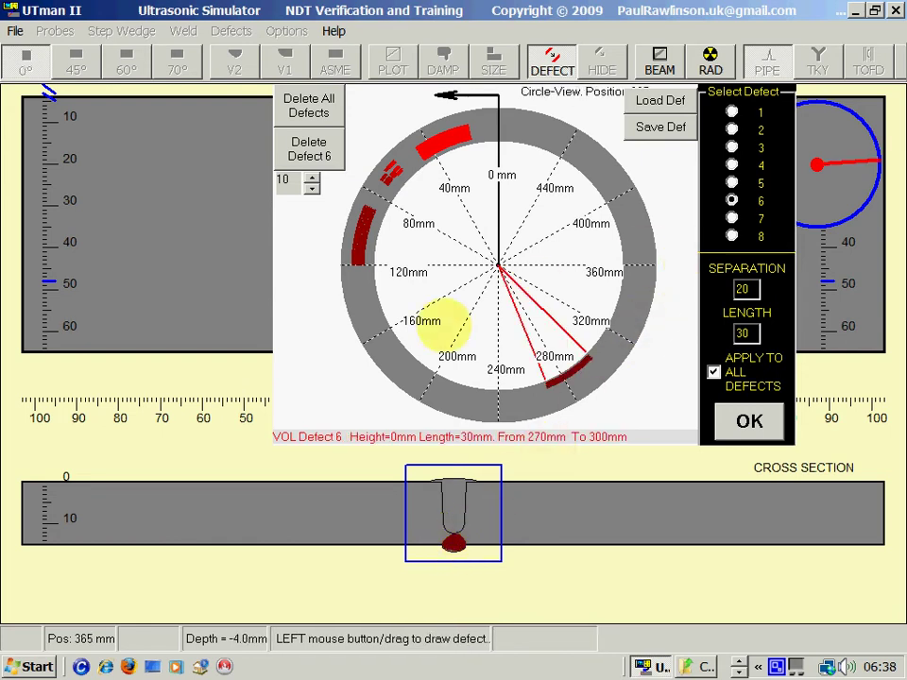
pyautogui.moveTo(365, 311); pyautogui.dragTo(399, 372)
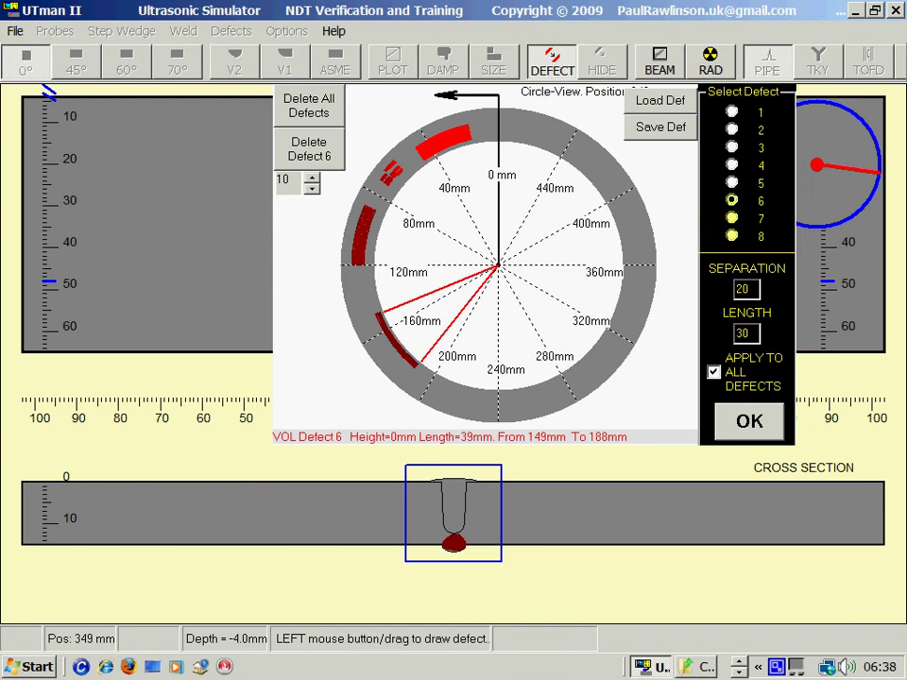
pyautogui.click(732, 217)
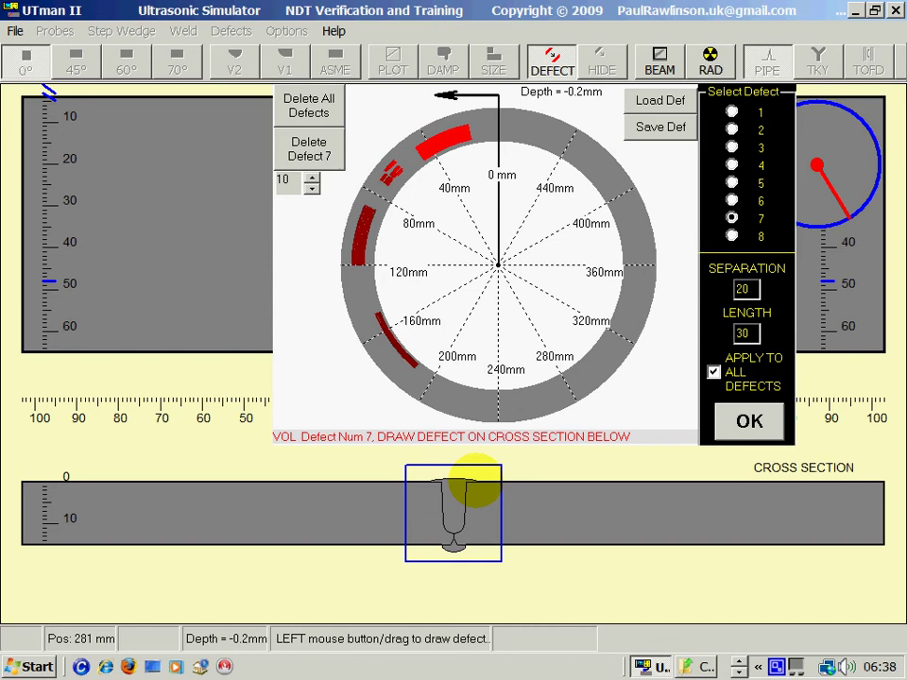
# Draw defect 7 as a 17 mm lack-of-fusion flaw at the weld cap, spanning 215–232 mm
pyautogui.click(476, 482)
pyautogui.moveTo(476, 482)
pyautogui.mouseDown()
pyautogui.moveTo(478, 489)
pyautogui.moveTo(471, 482)
pyautogui.mouseUp()
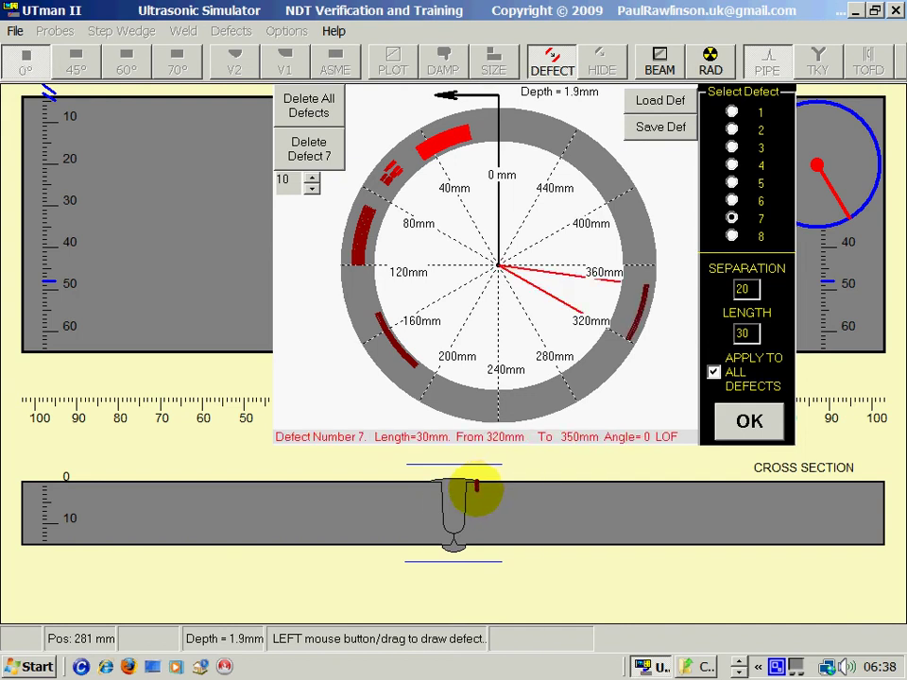
pyautogui.moveTo(442, 398); pyautogui.dragTo(473, 405)
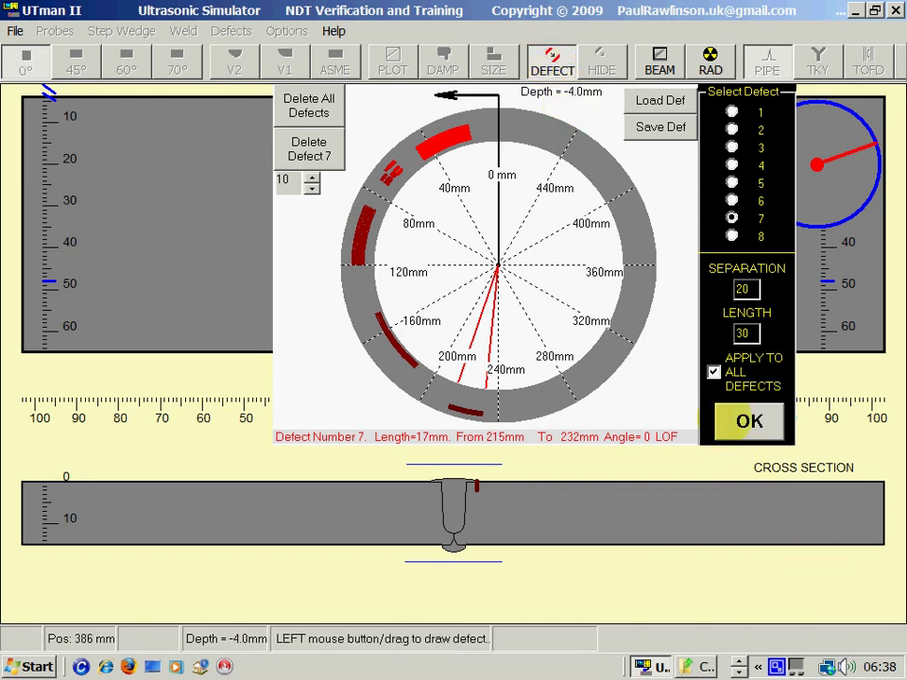
# Finish defect editing, switch to the 45° probe and slide it toward the weld
pyautogui.click(747, 421)
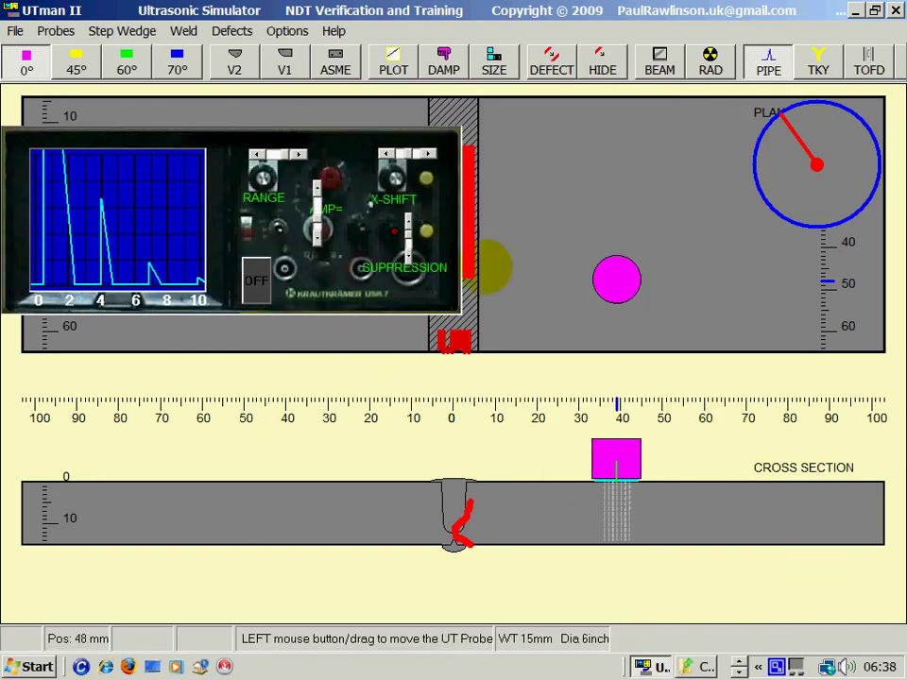
pyautogui.click(76, 62)
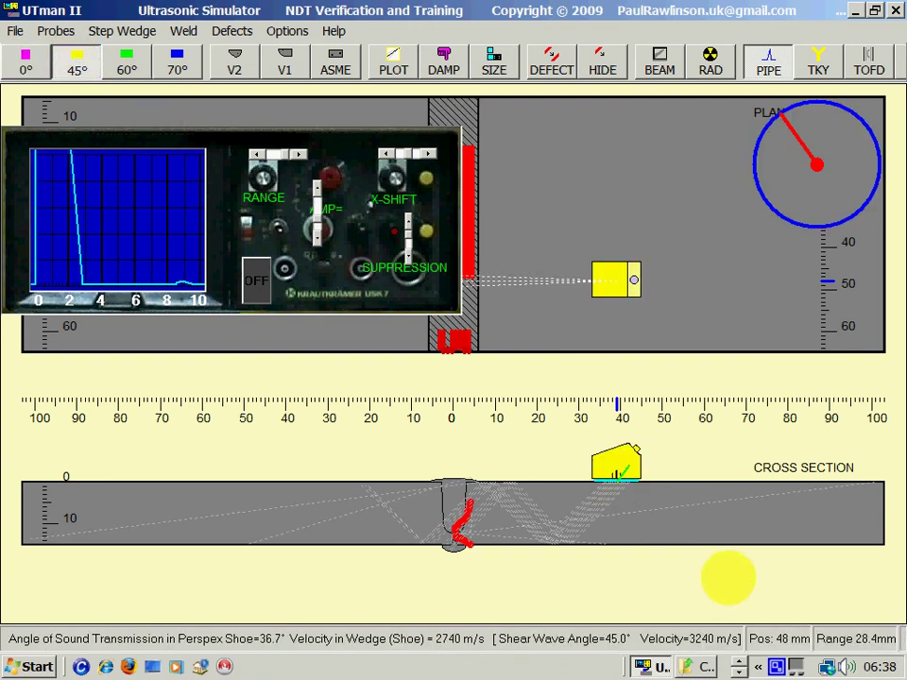
pyautogui.moveTo(614, 461); pyautogui.dragTo(538, 458)
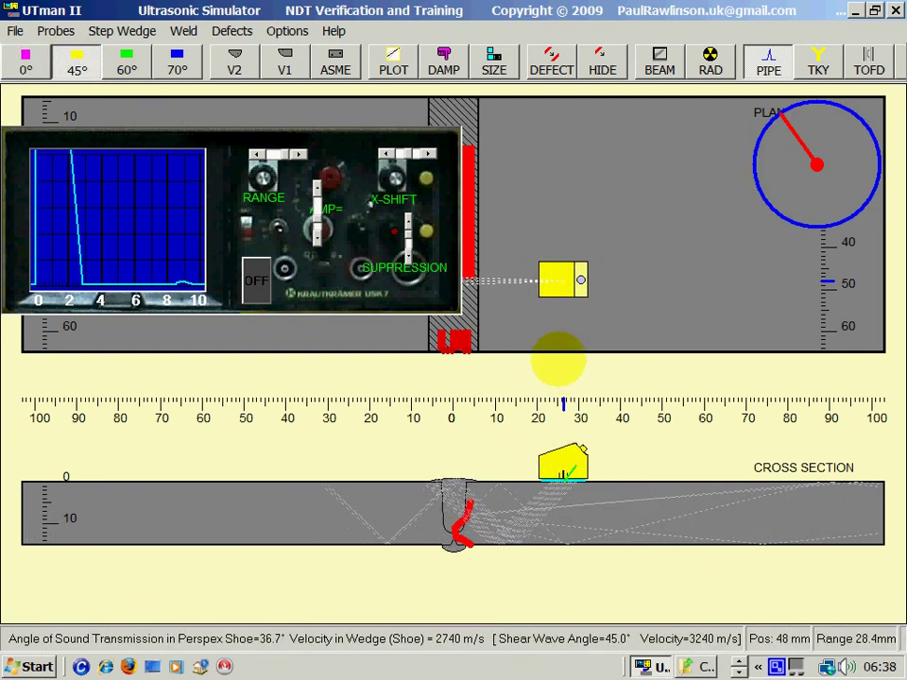
# Sweep the 45° beam across the weld and along the pipe circumference, moving the flaw detector display aside
pyautogui.moveTo(563, 277); pyautogui.dragTo(526, 241)
pyautogui.moveTo(331, 292); pyautogui.dragTo(341, 237)
pyautogui.moveTo(528, 243); pyautogui.dragTo(539, 291)
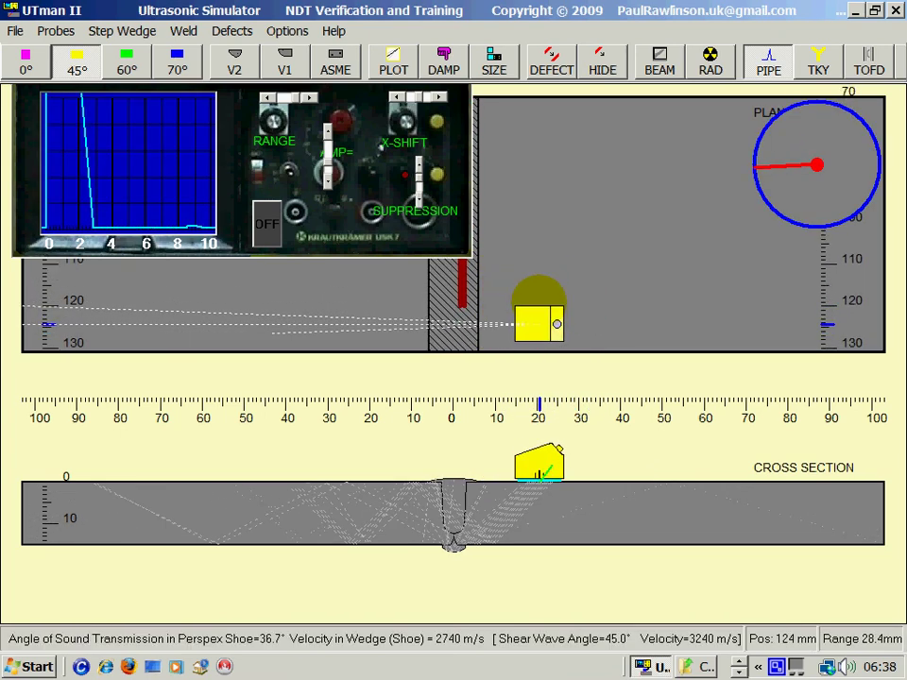